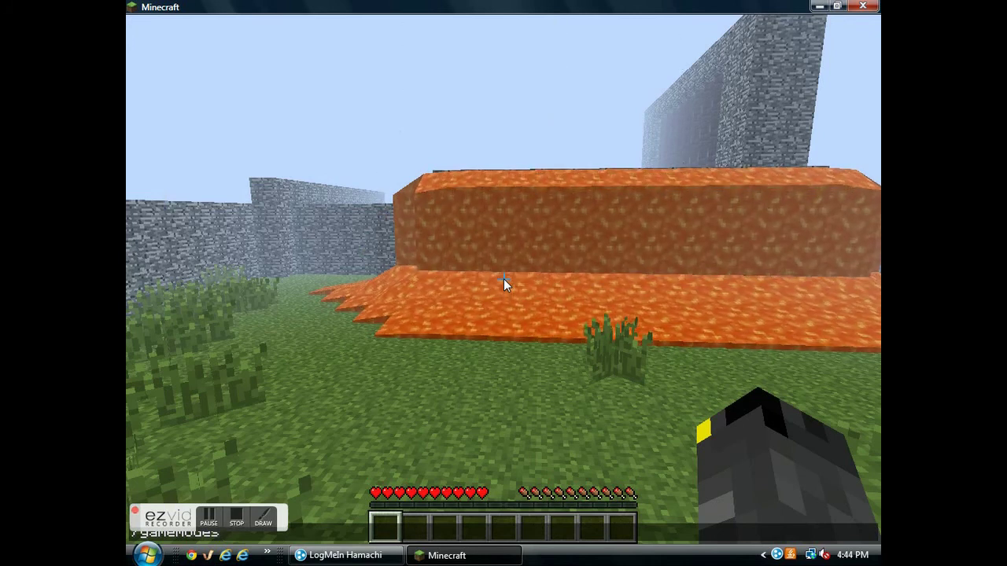
type("survival")
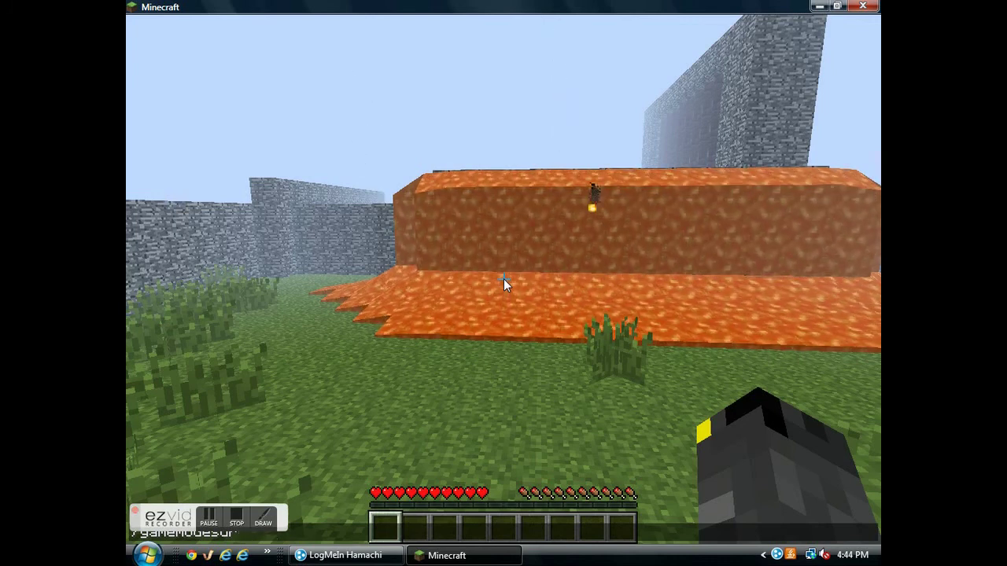
Replace 'survival' with 'creative' in the /gamemode command and run it
key("BackSpace")
key("BackSpace")
key("BackSpace")
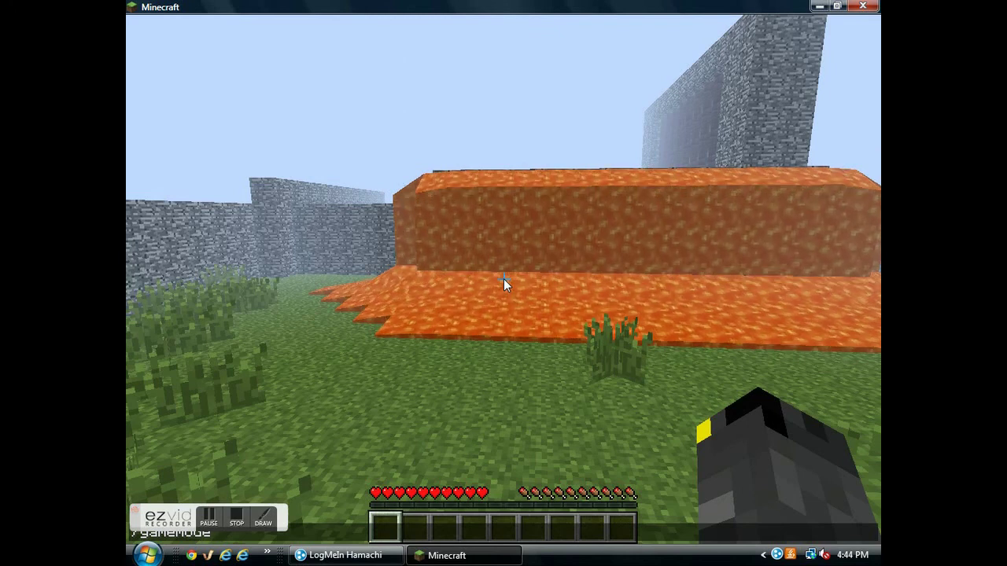
type(" cr")
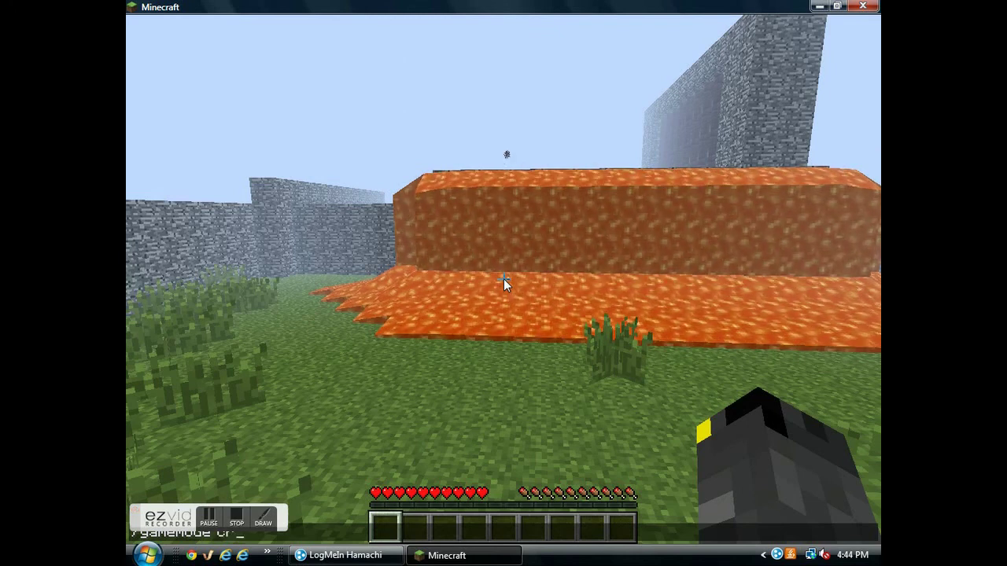
type("eative")
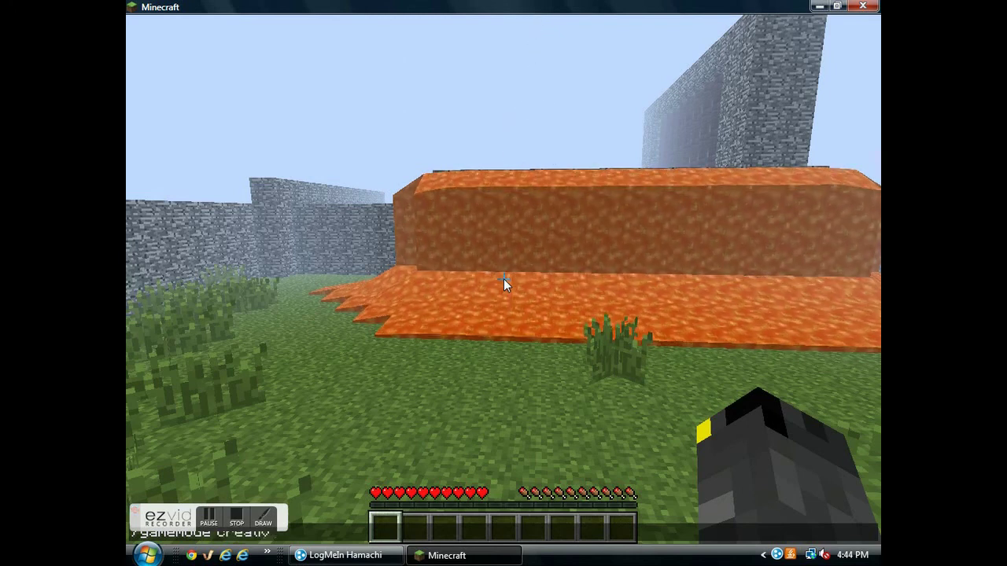
key("Return")
Fly over the enclosure, then pass through the narrow bedrock tunnel into the open area
key("space")
key("space")
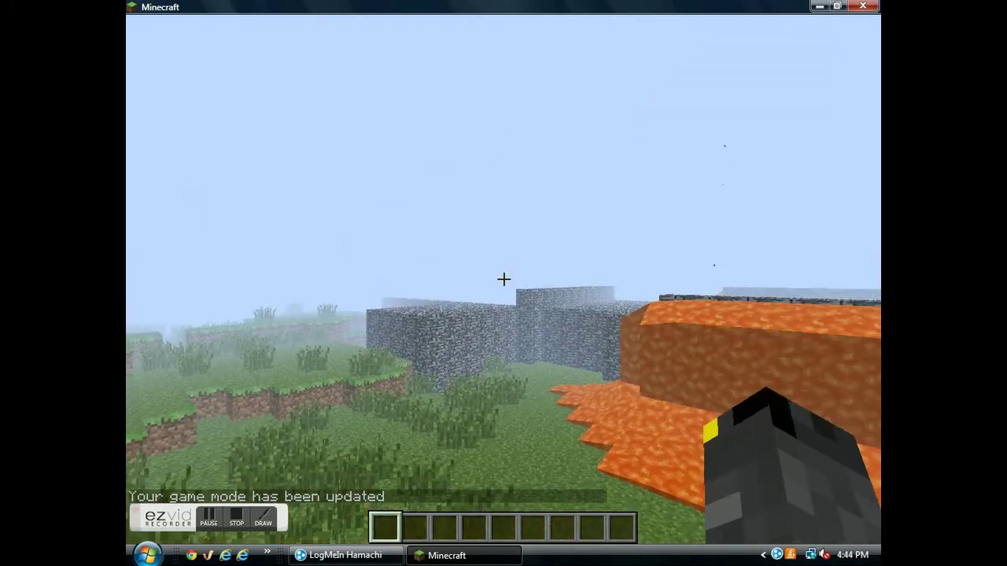
key("space")
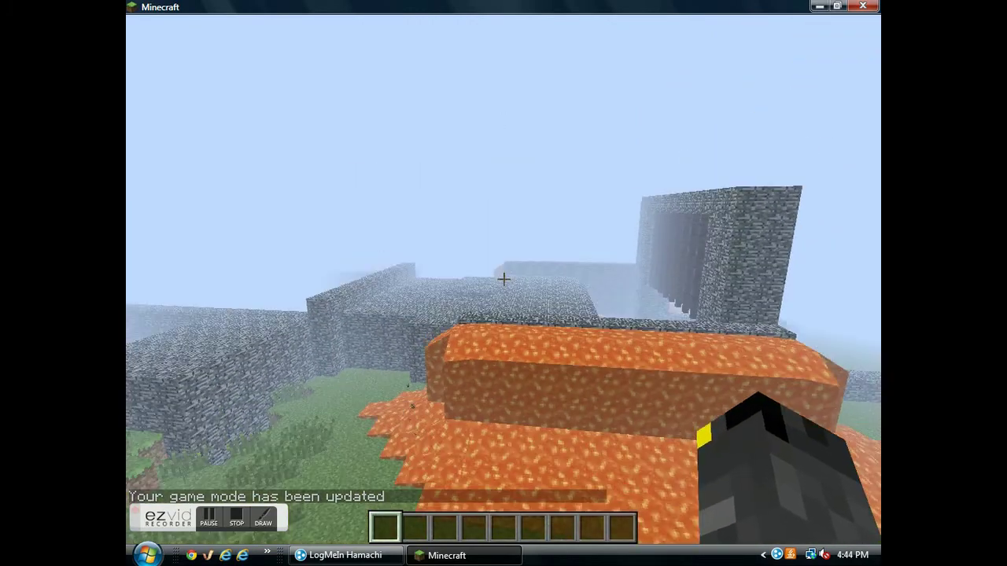
key("w")
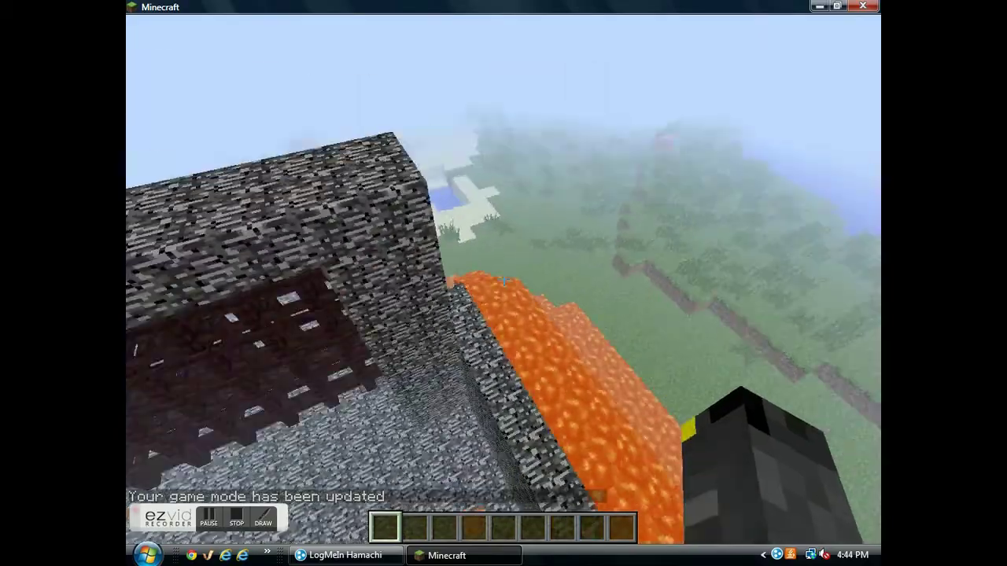
key("shift")
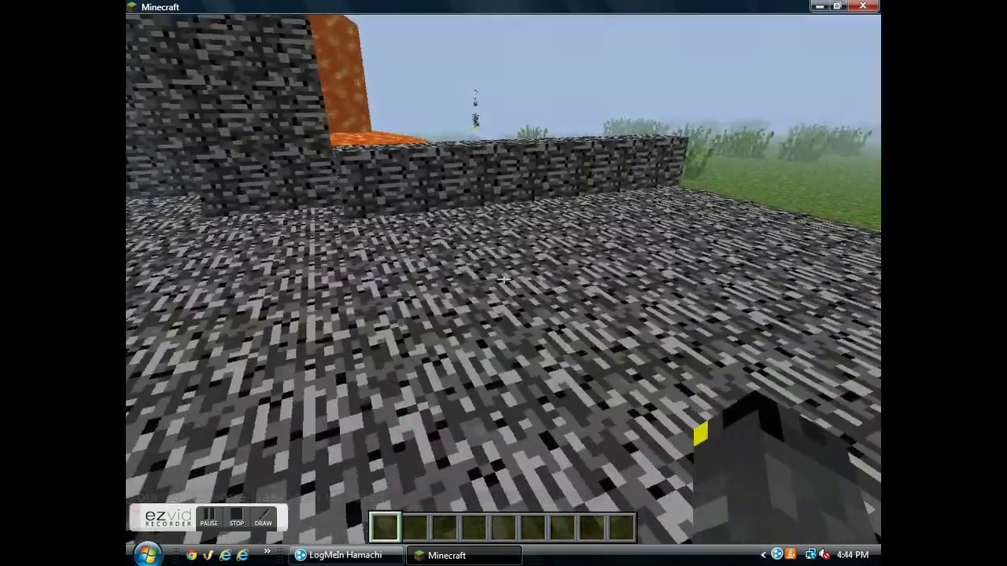
key("w")
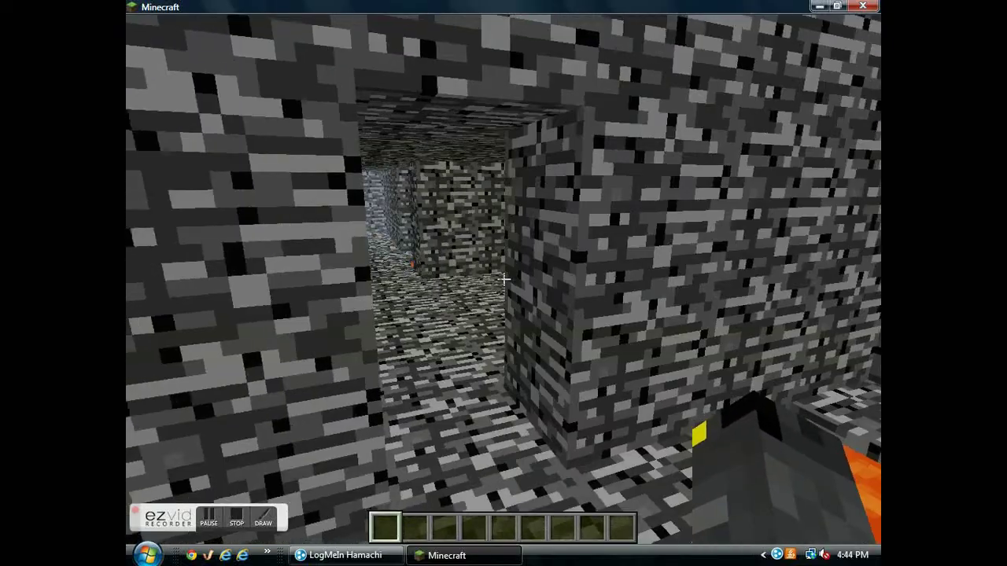
key("w")
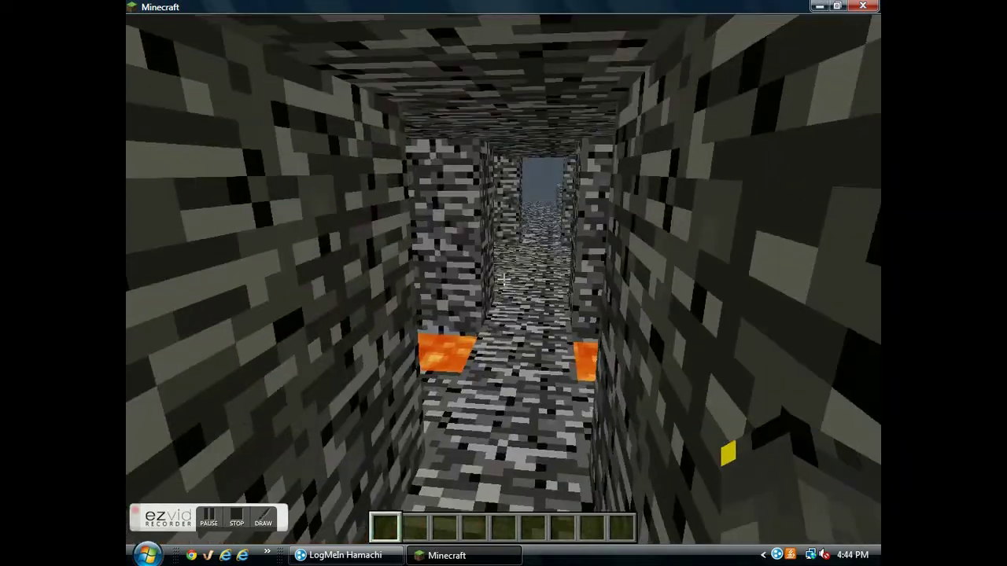
key("w")
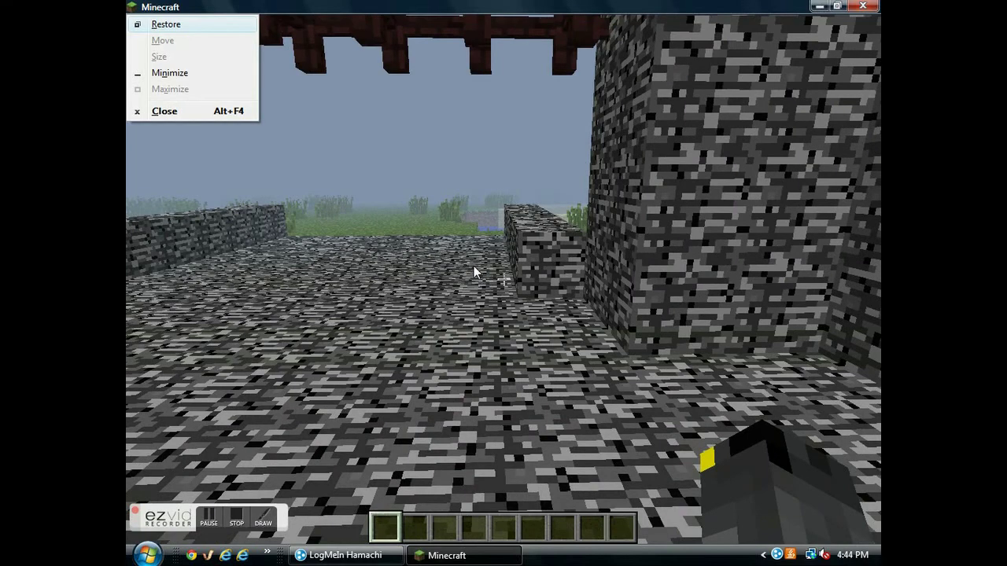
left_click(474, 259)
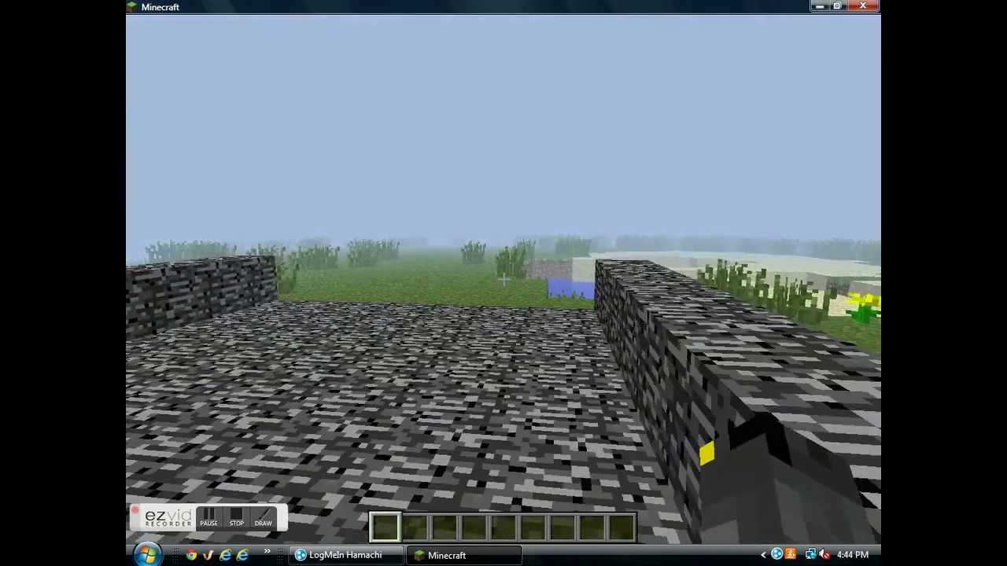
Fly along the lava-topped walls, ending above the iron-barred gate near the other player
key("w")
key("space")
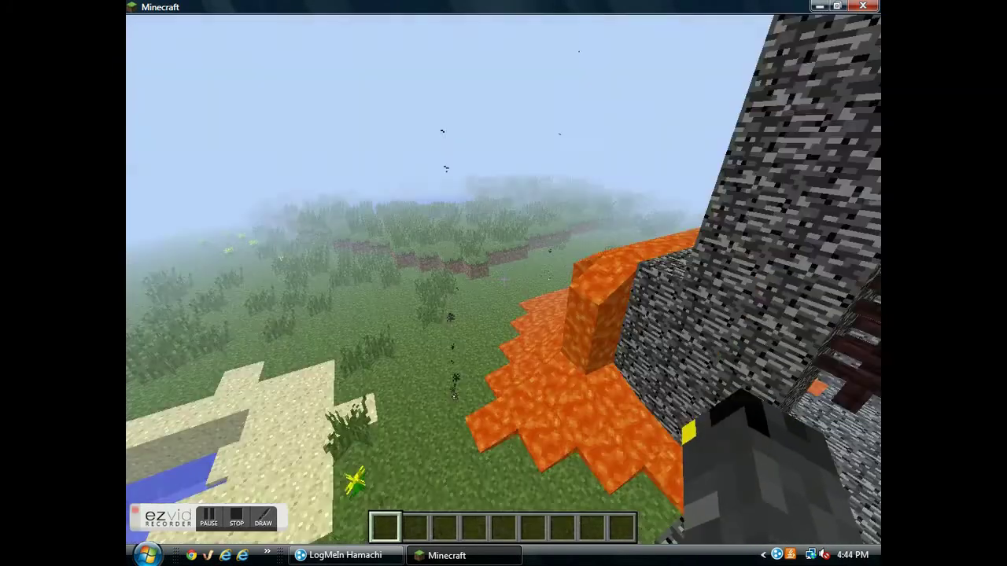
key("w")
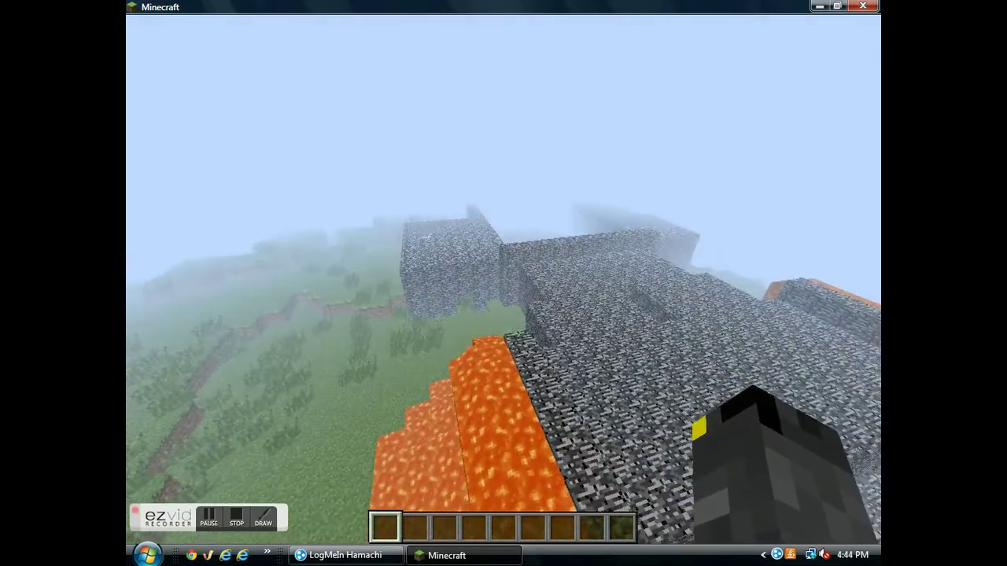
key("w")
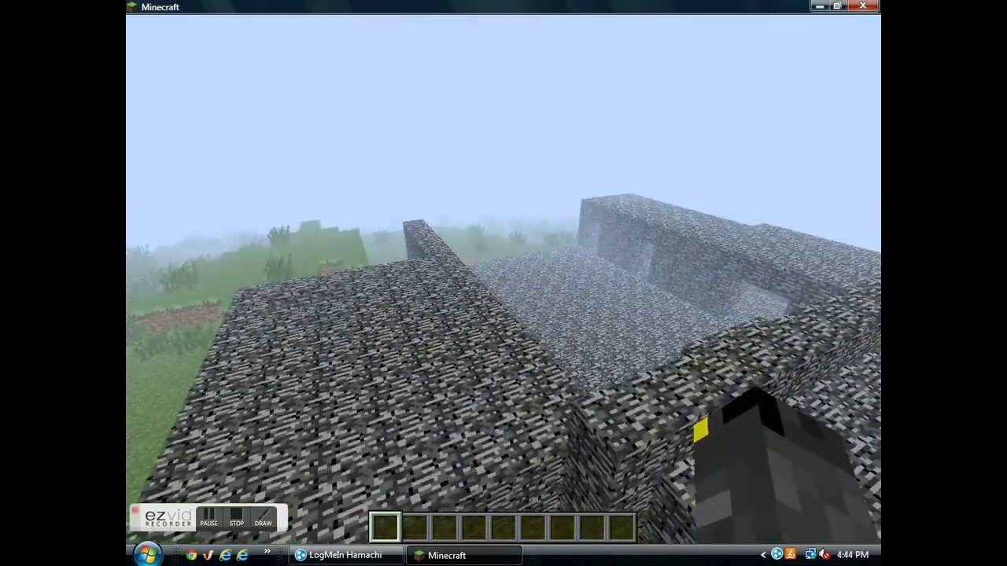
key("w")
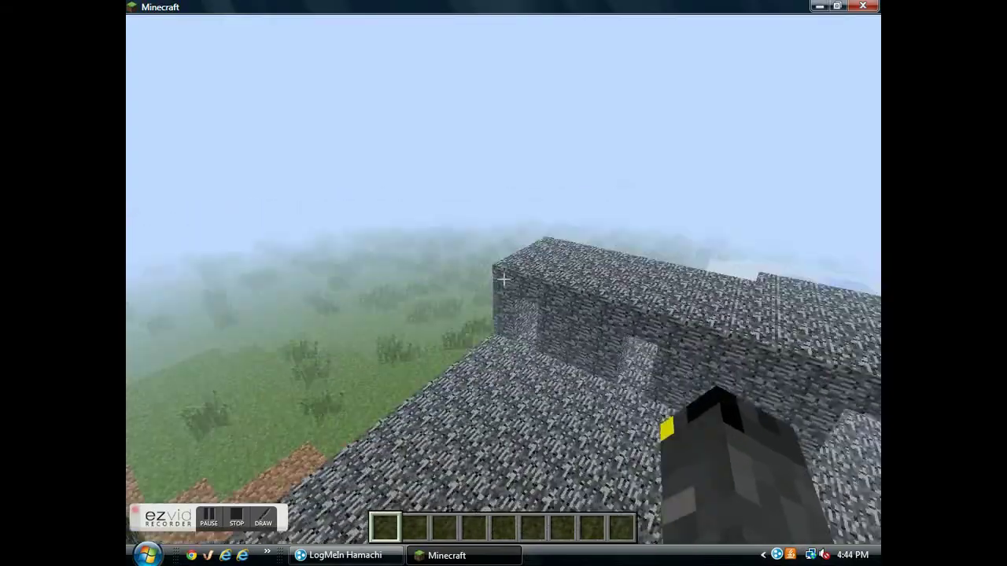
key("w")
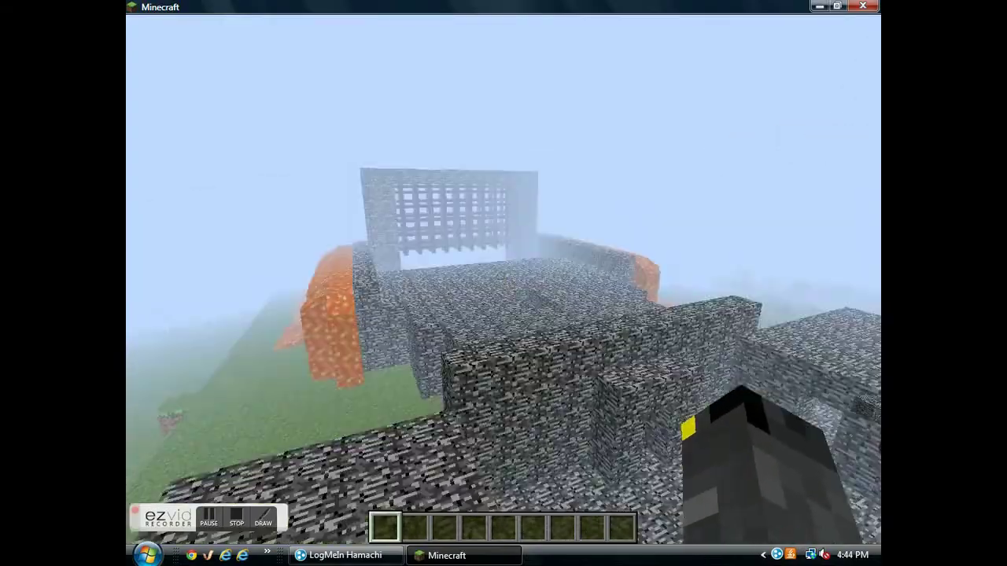
key("w")
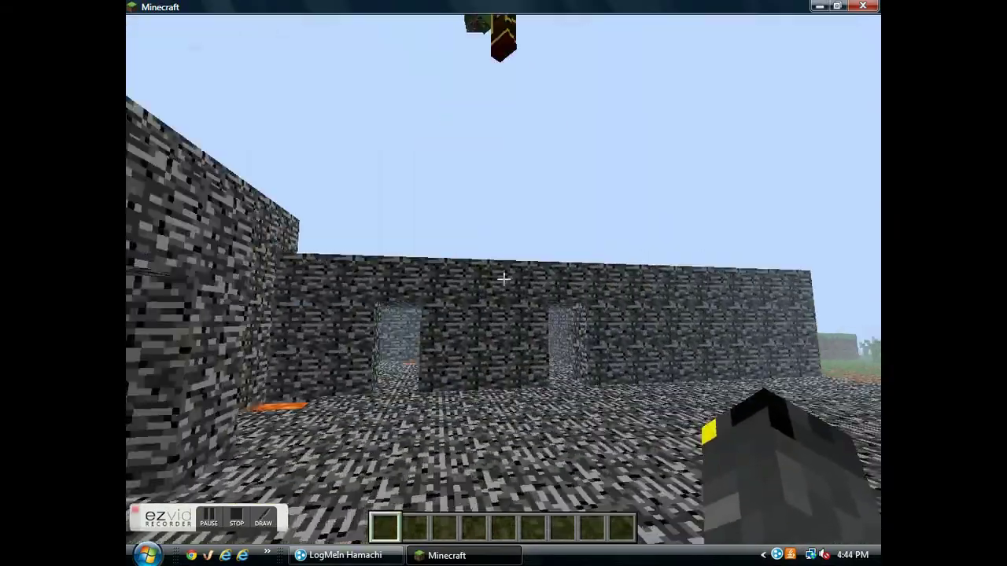
key("w")
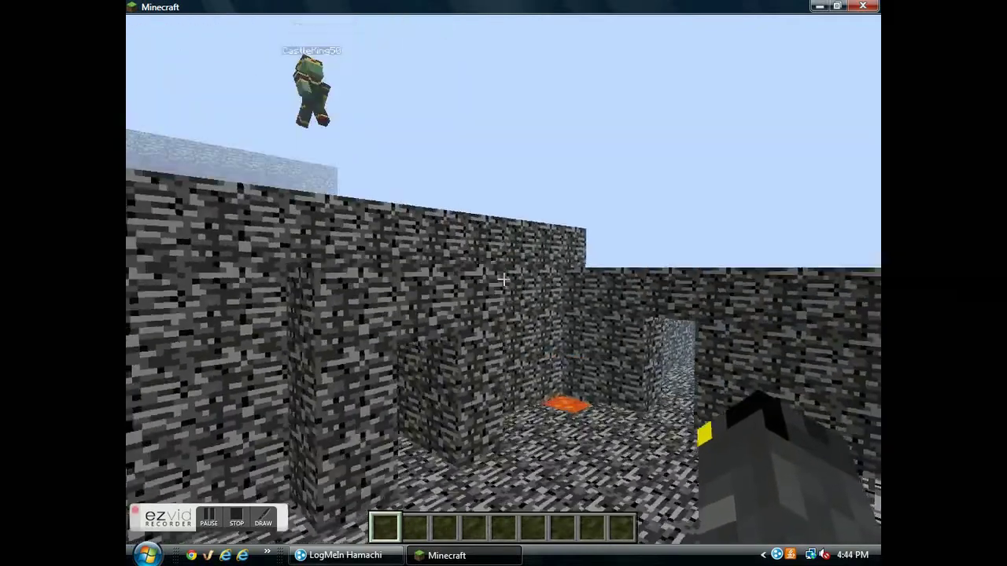
key("space")
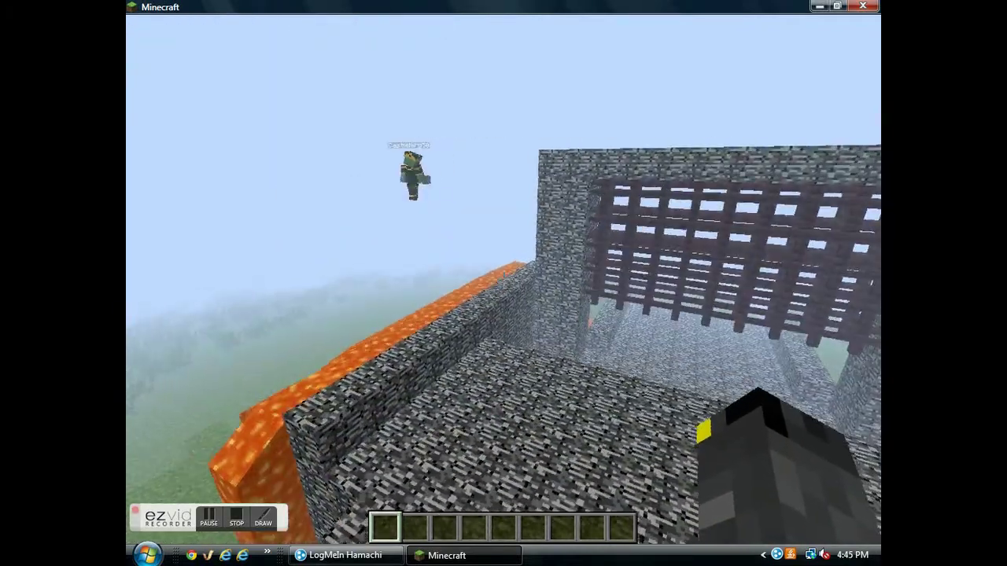
Fly over the bedrock wall and across the grated, lava-edged structure
key("shift")
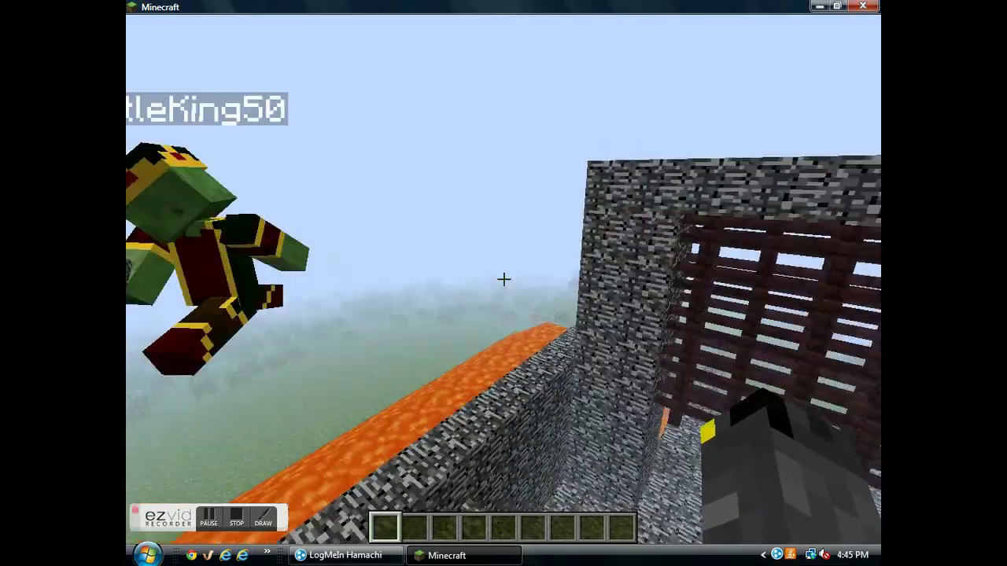
key("space")
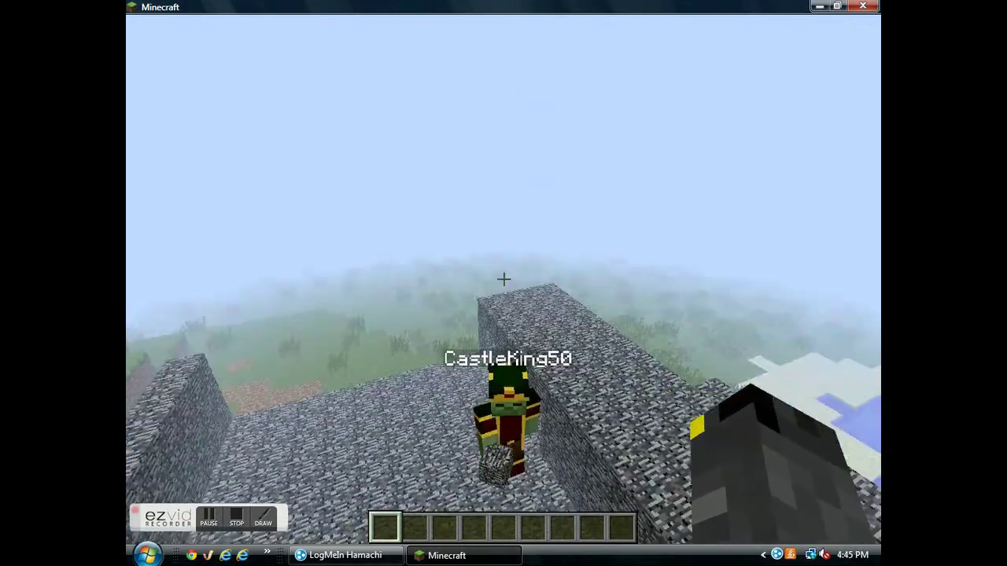
key("shift")
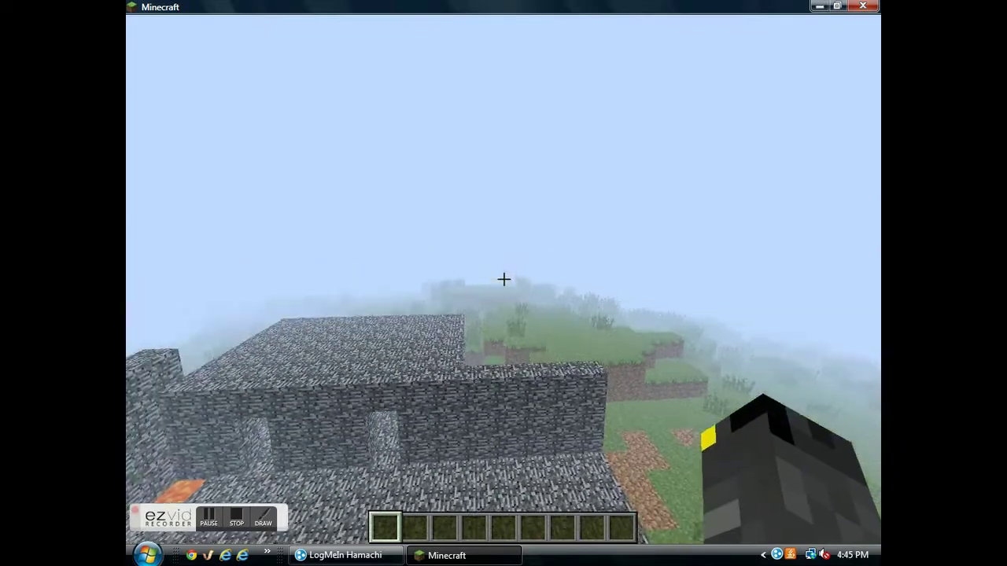
key("w")
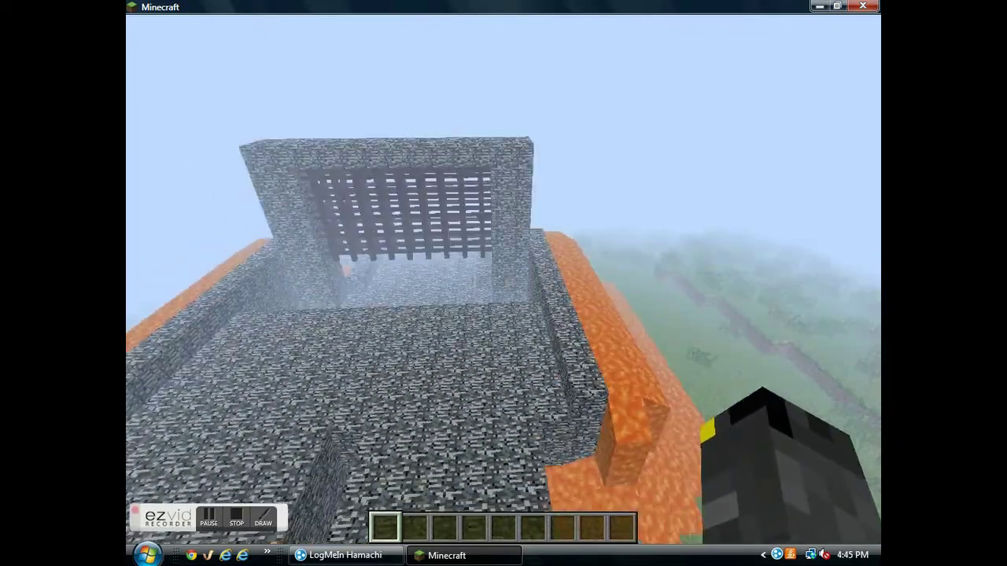
key("w")
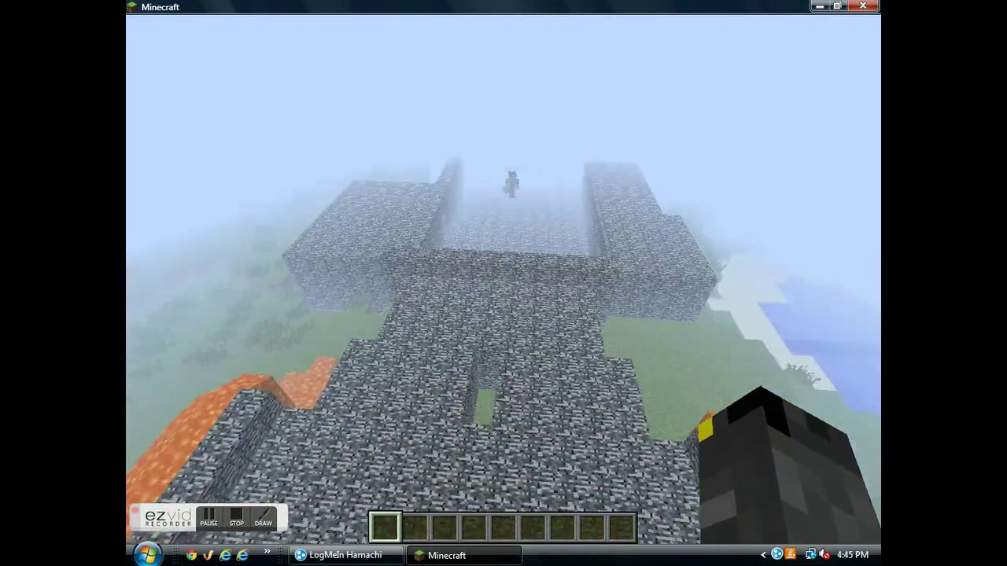
key("w")
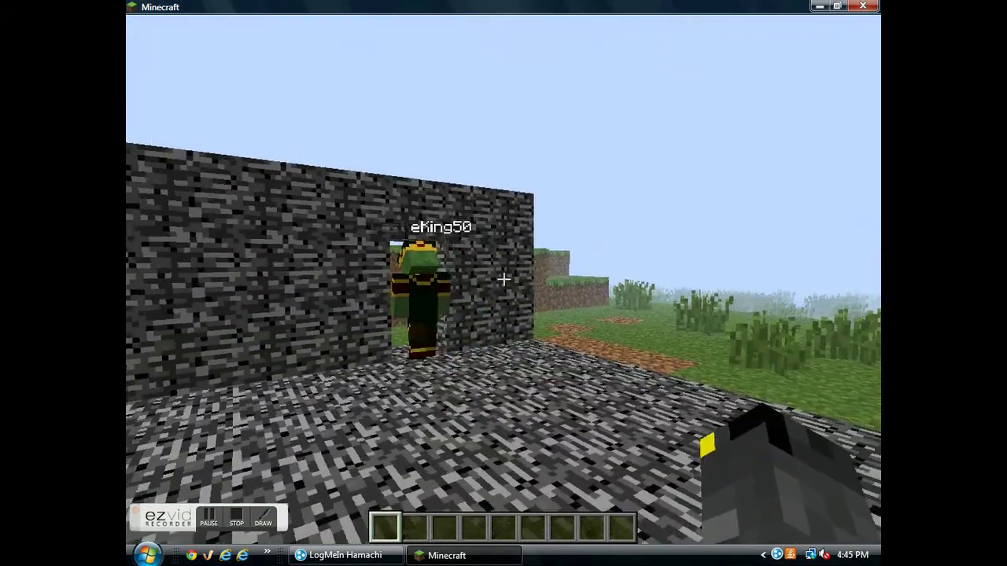
Reach the doorway beside the other player and open the creative inventory
key("w")
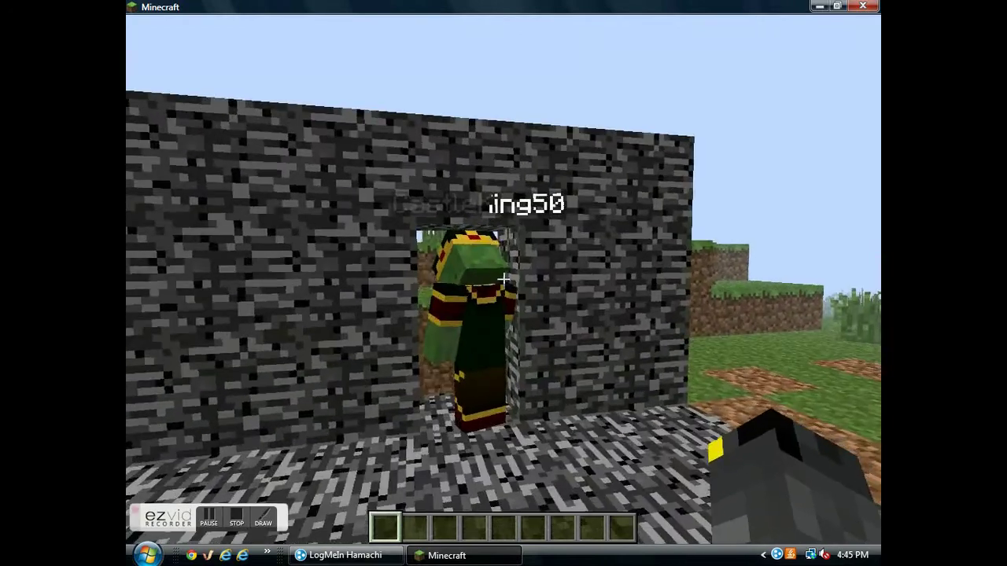
key("w")
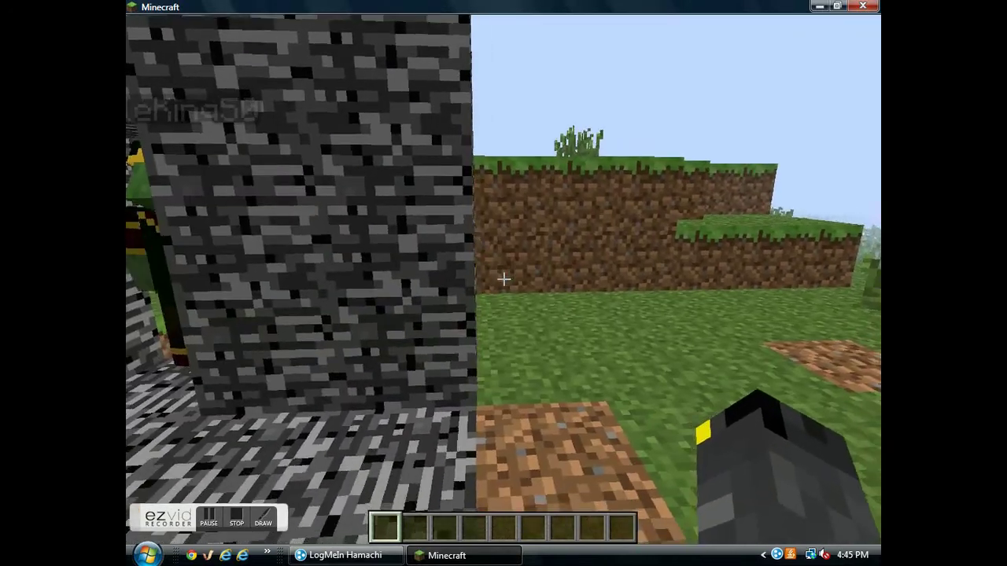
key("space")
key("w")
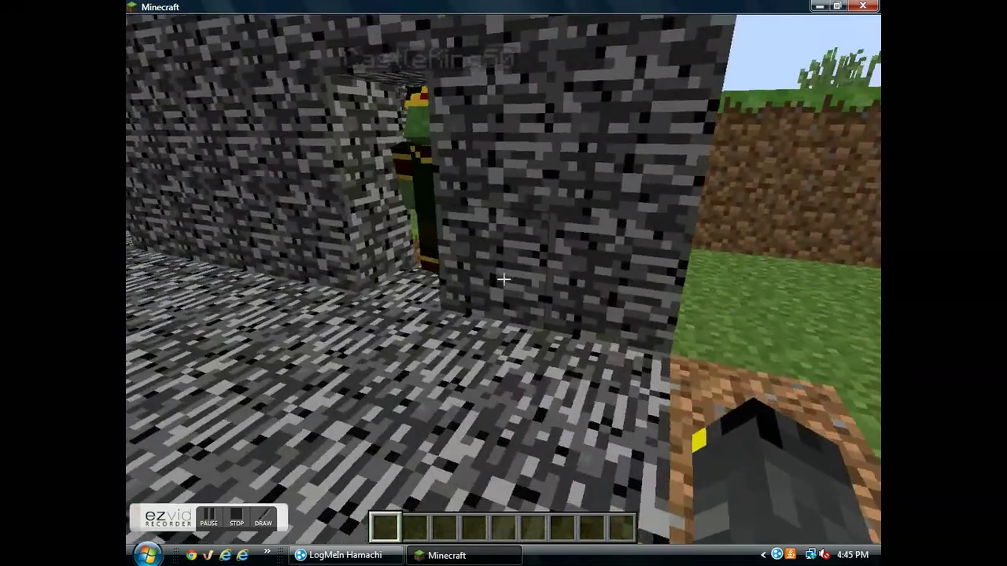
key("a")
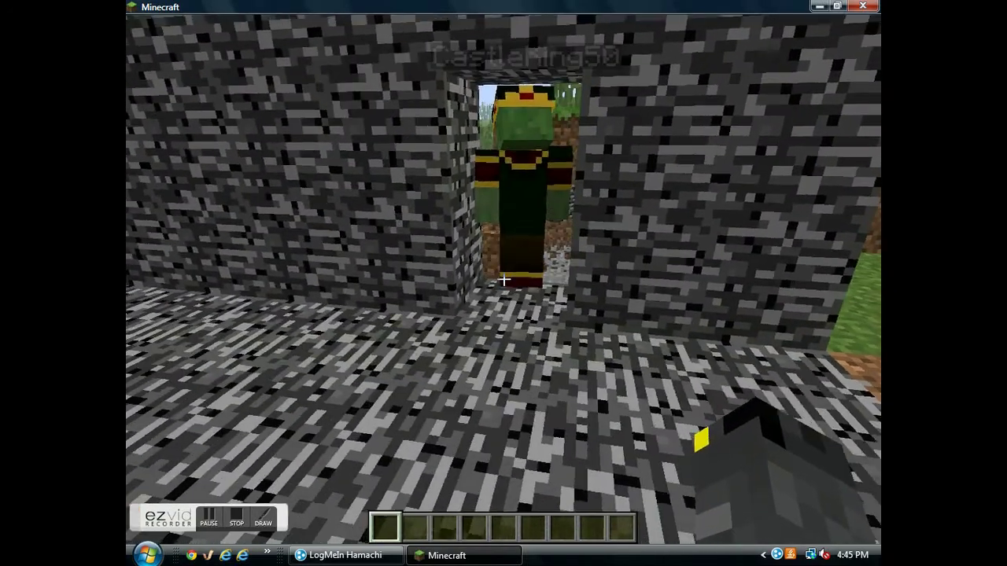
key("s")
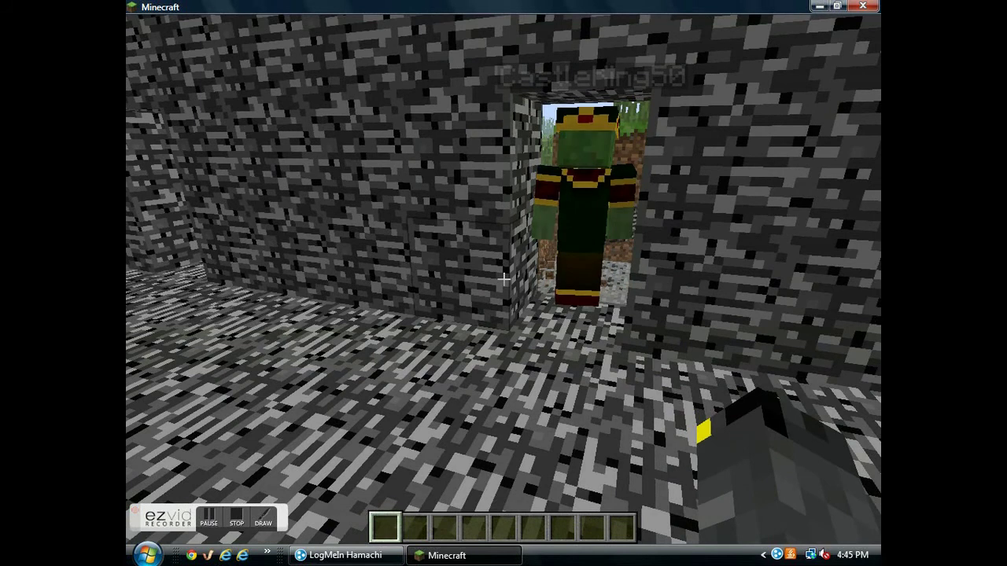
key("e")
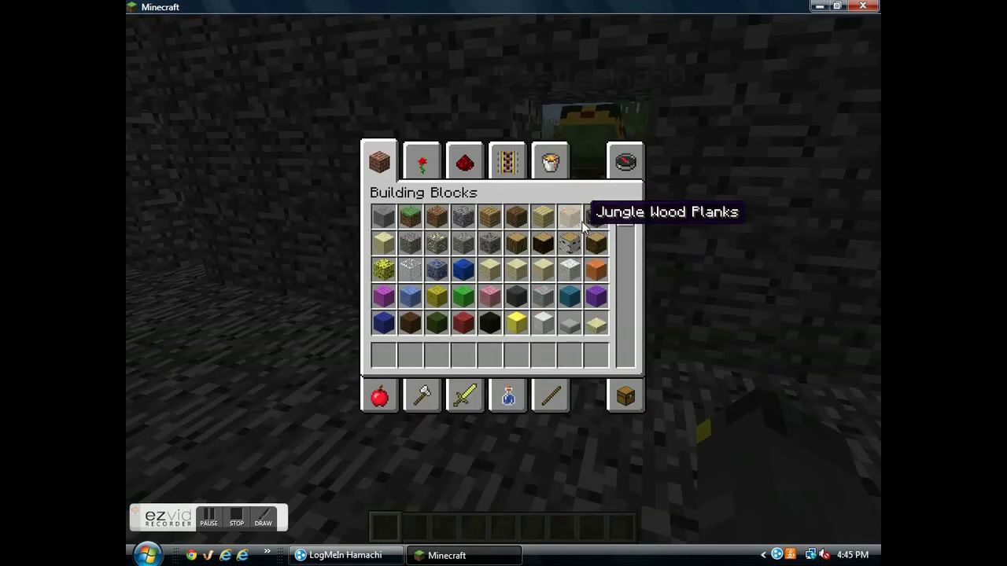
Put Bedrock into hotbar slot 4 and hold it
left_click(474, 353)
key("e")
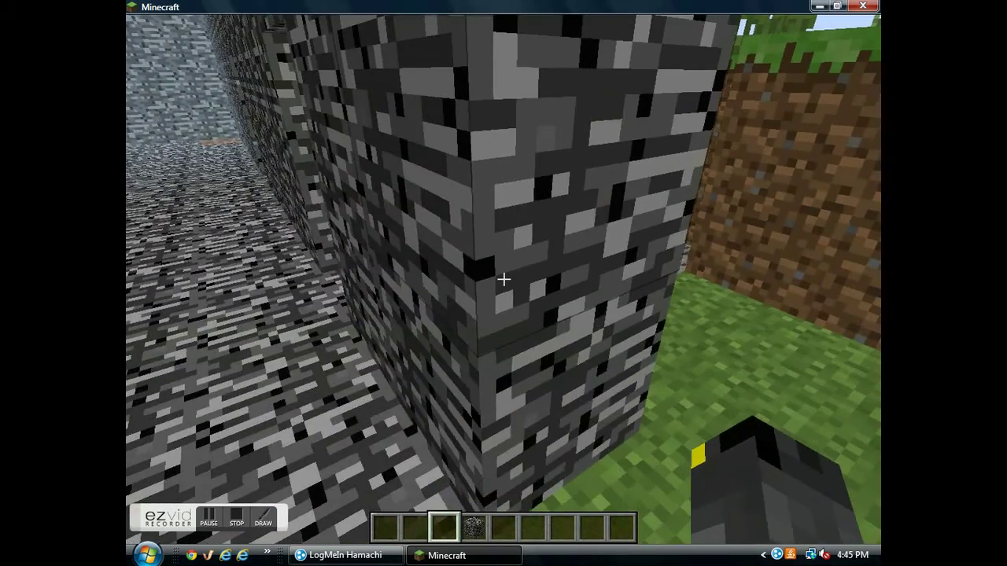
key("4")
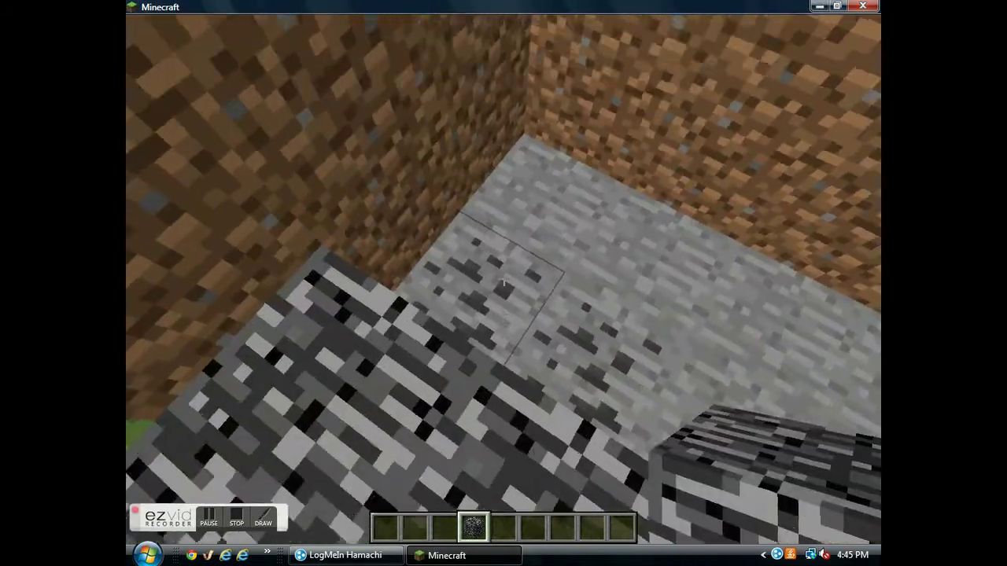
Place bedrock by the wall corner, dig out a grass block, and fill the hole with bedrock
right_click(503, 282)
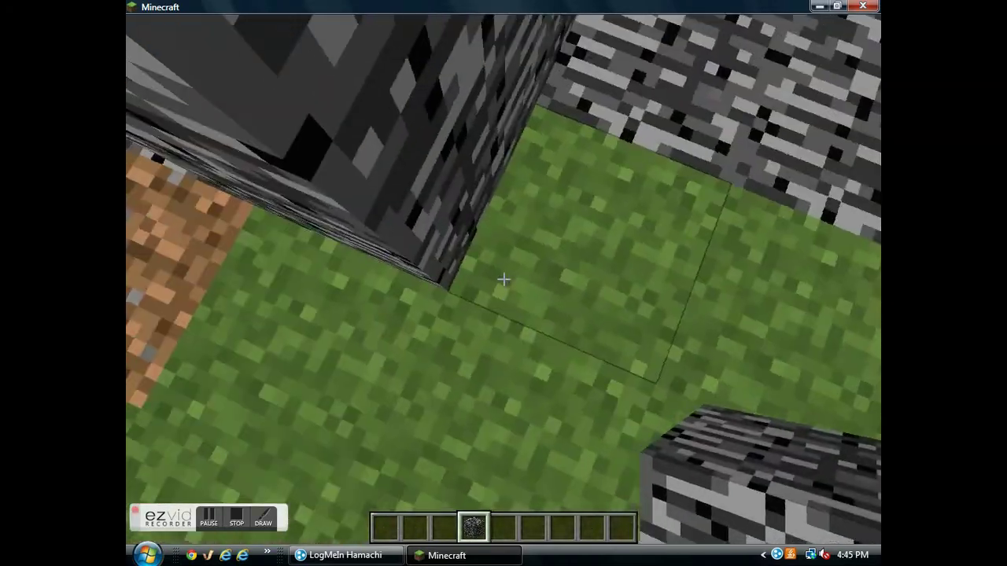
right_click(503, 279)
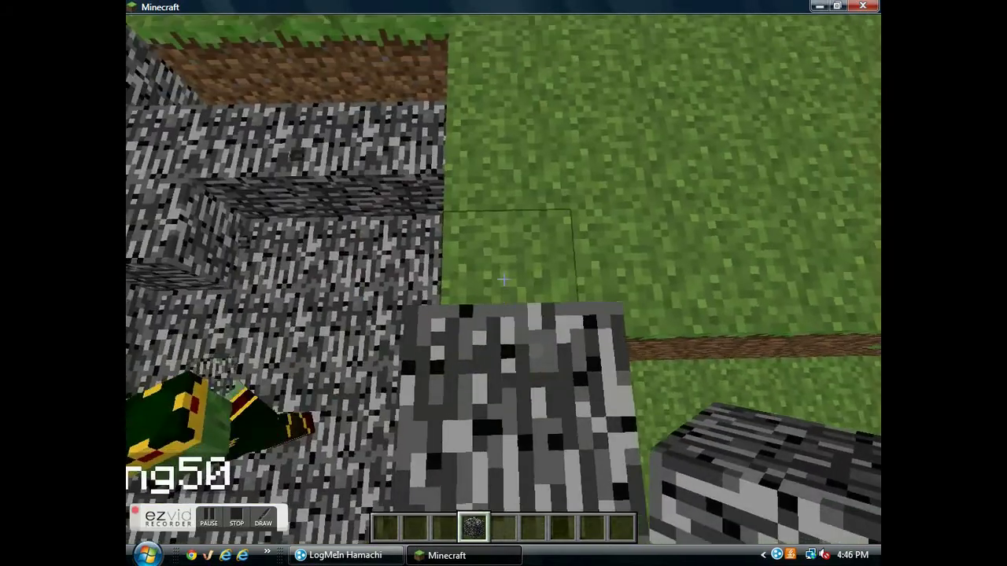
left_click(504, 279)
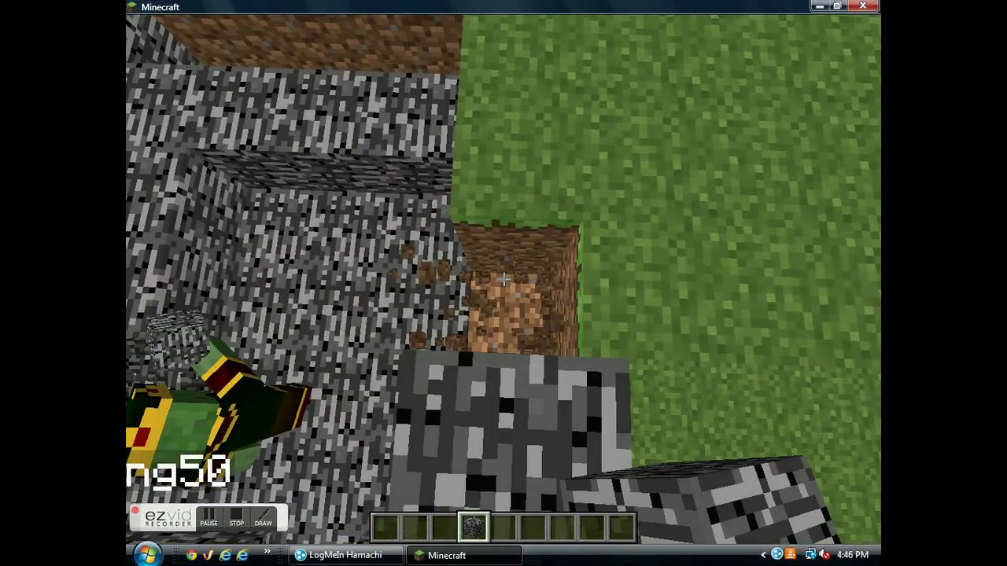
right_click(503, 280)
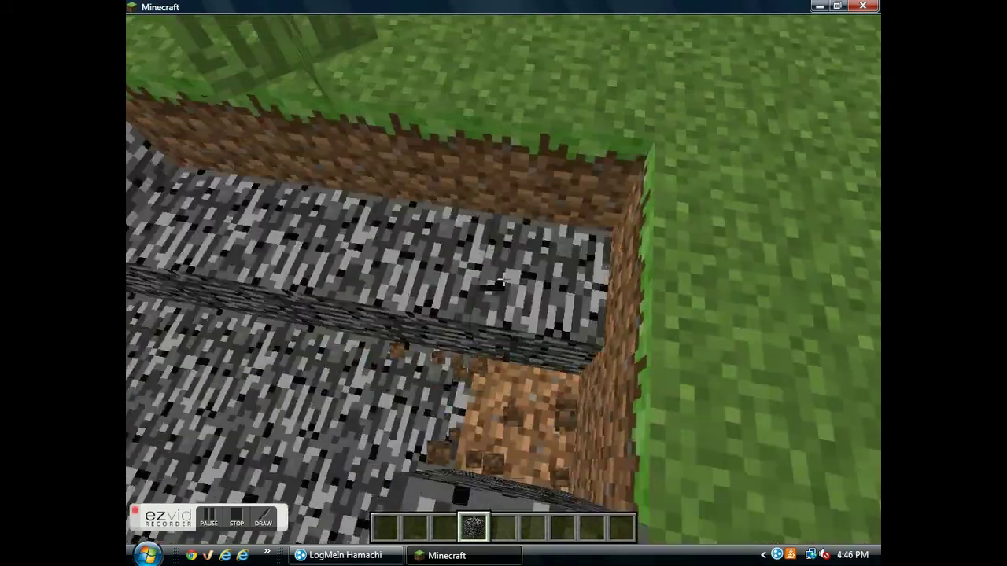
right_click(503, 281)
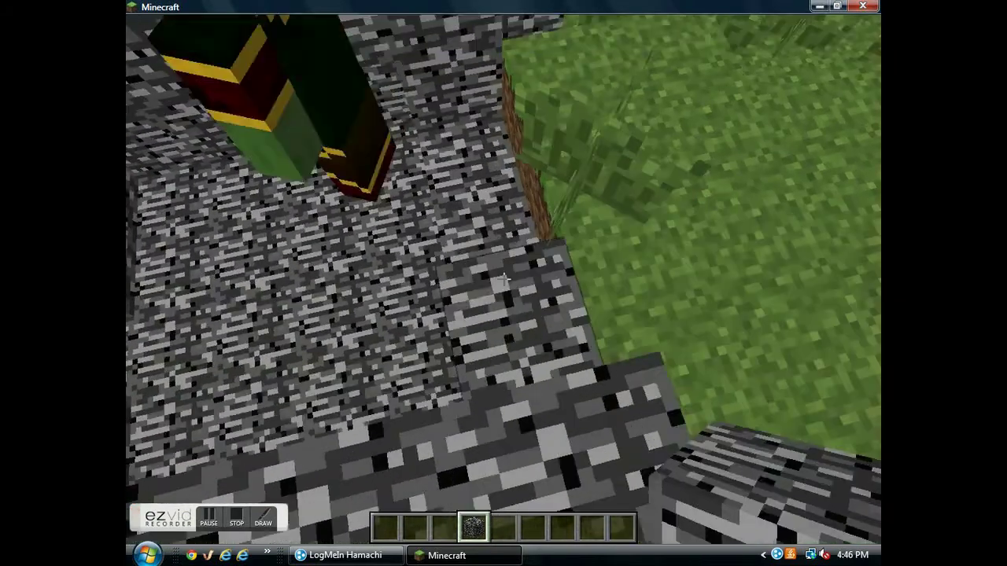
right_click(503, 277)
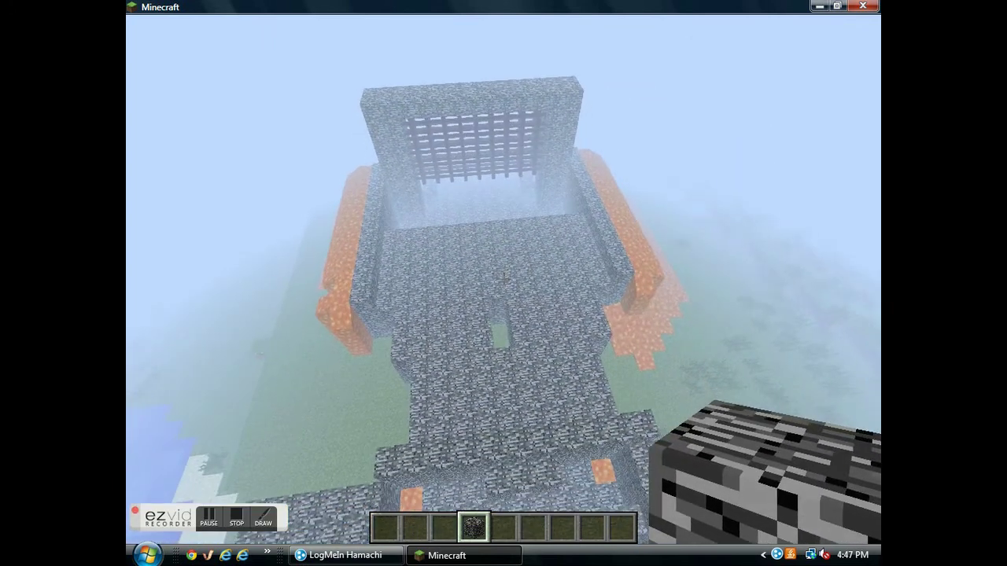
Stack a bedrock block on the wall and add two more on the pillar's front
key("w")
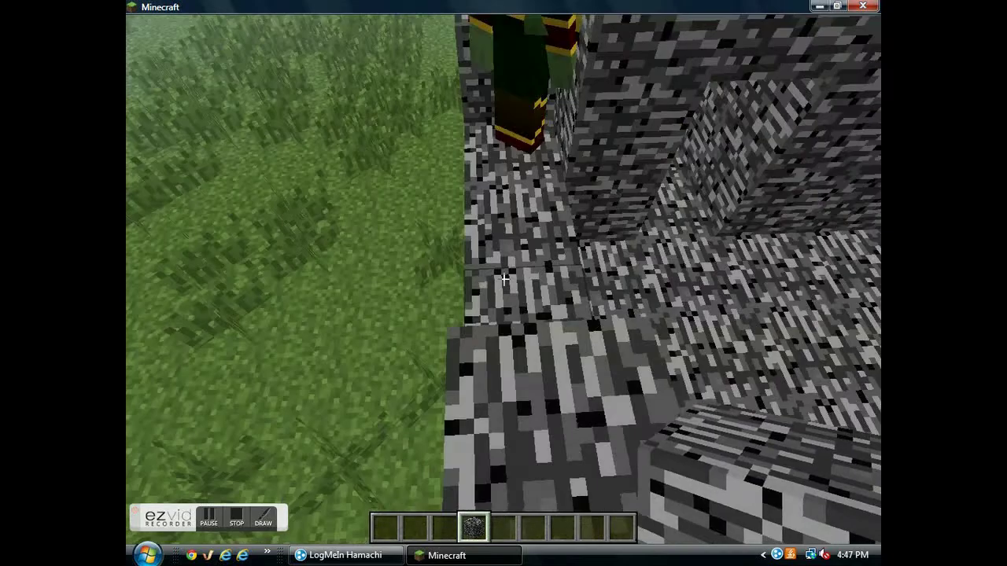
right_click(503, 278)
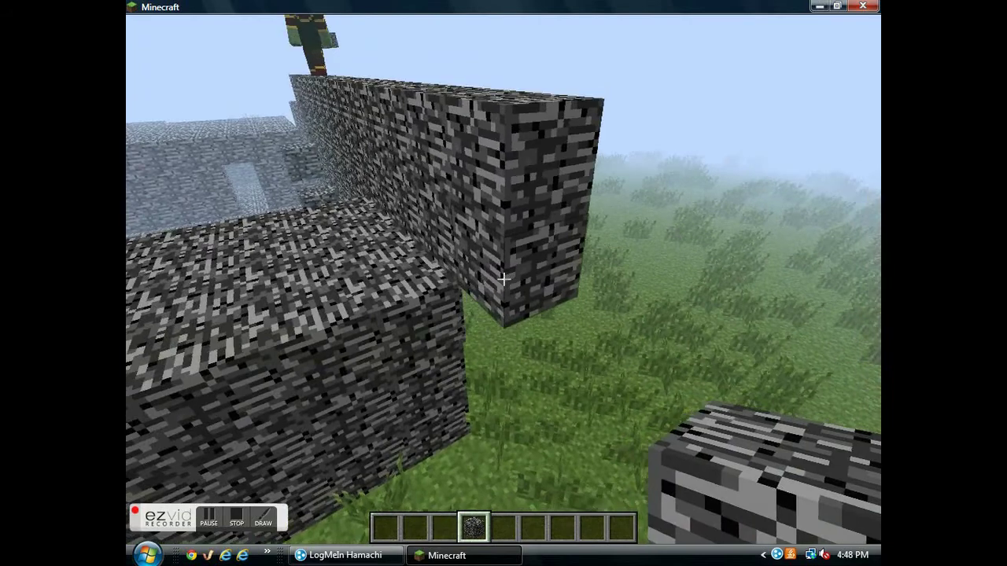
right_click(504, 279)
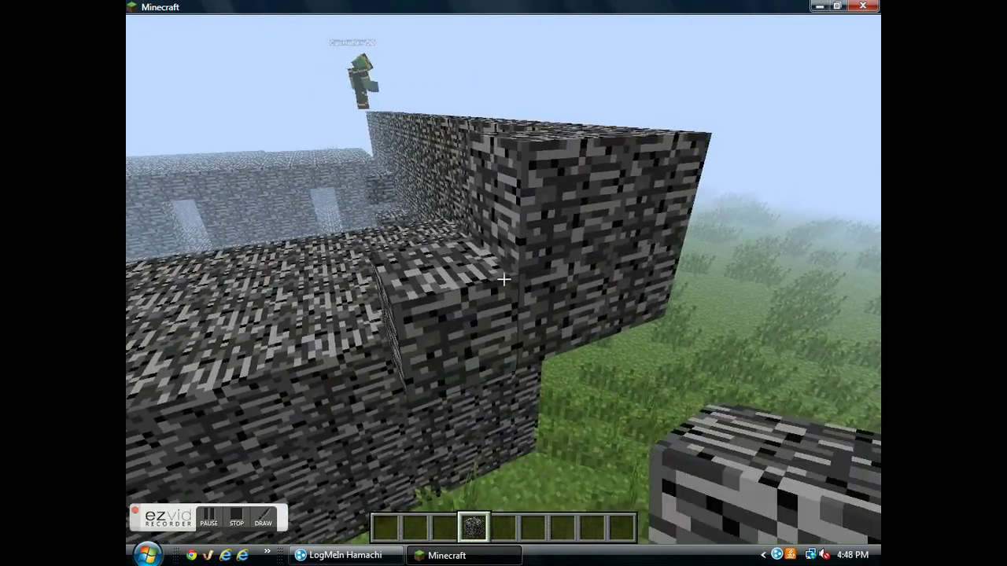
right_click(503, 279)
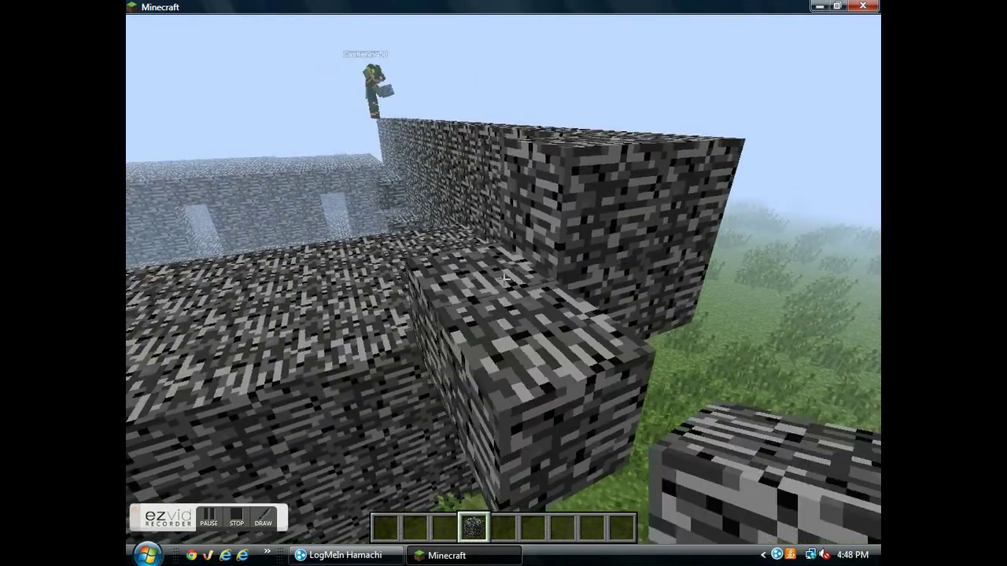
Break the four protruding bedrock blocks off the pillar and fly above the wall
left_click(503, 278)
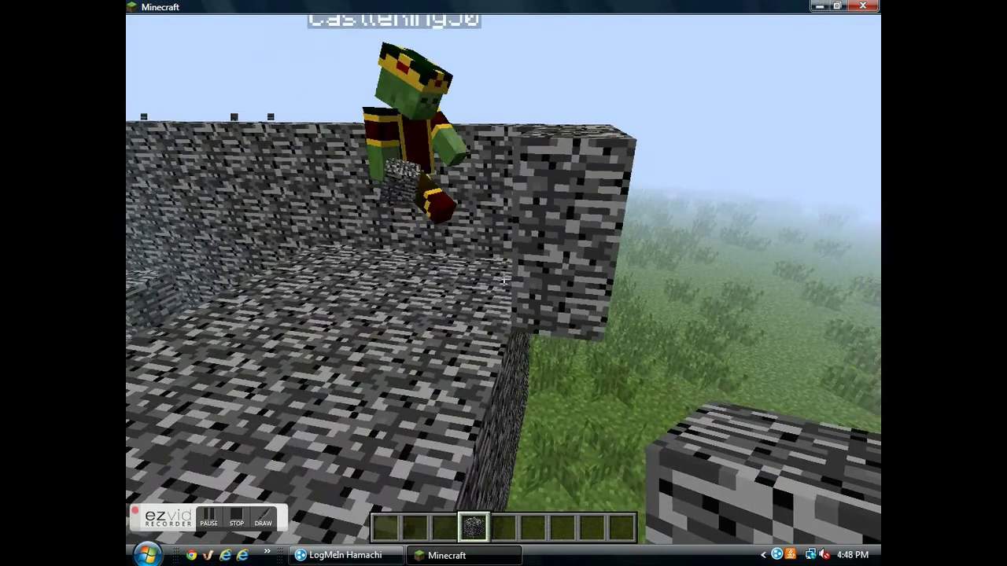
left_click(504, 279)
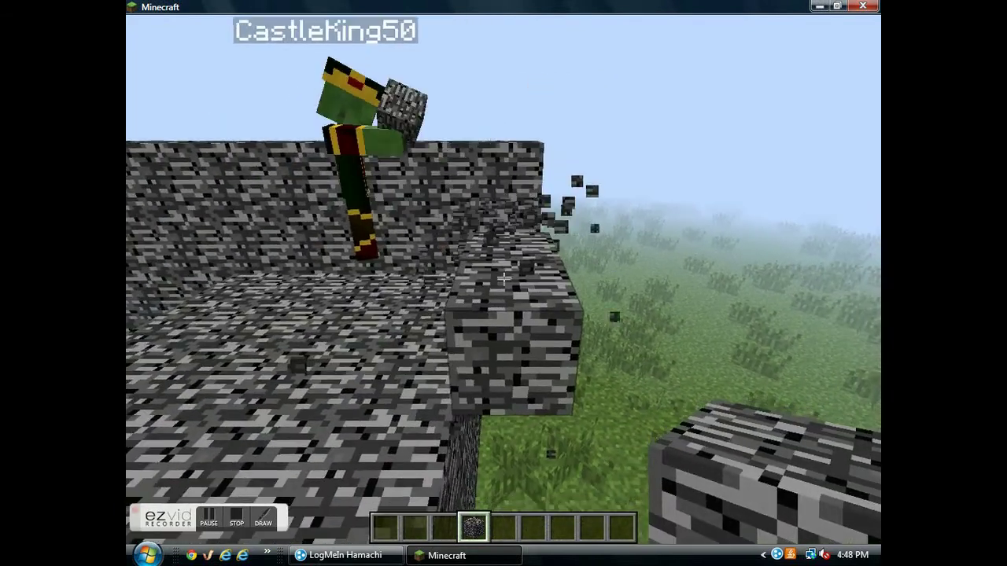
left_click(503, 279)
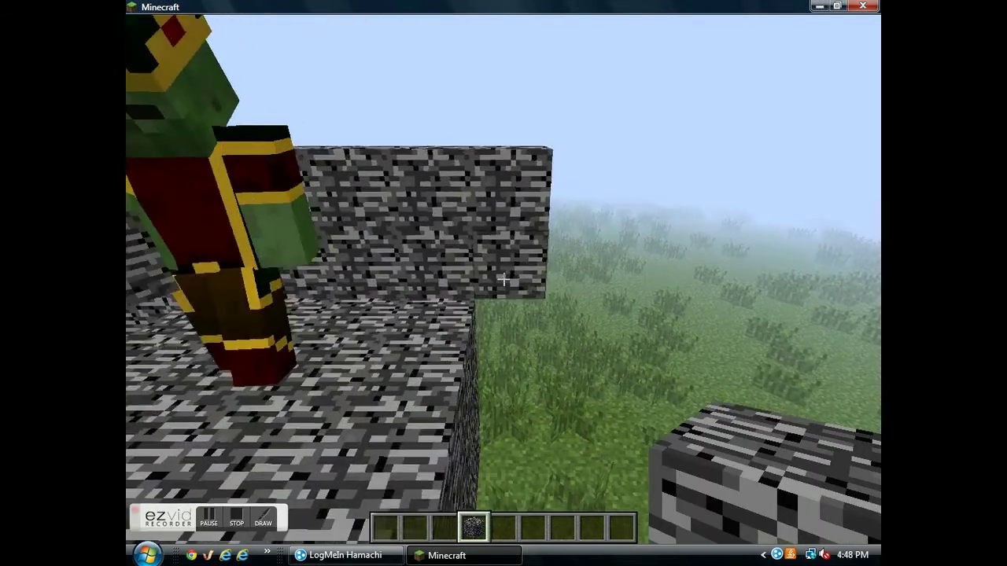
left_click(503, 278)
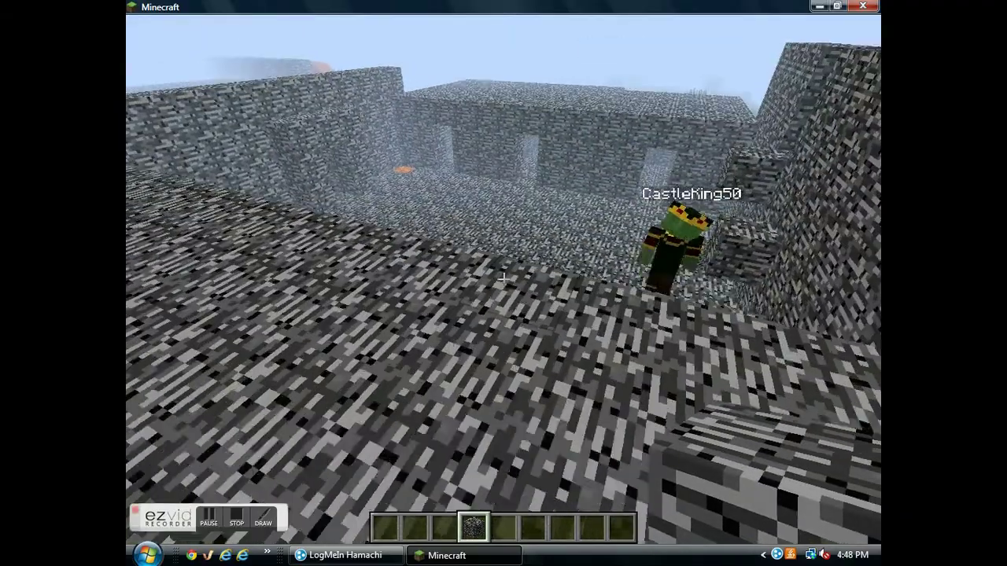
key("space")
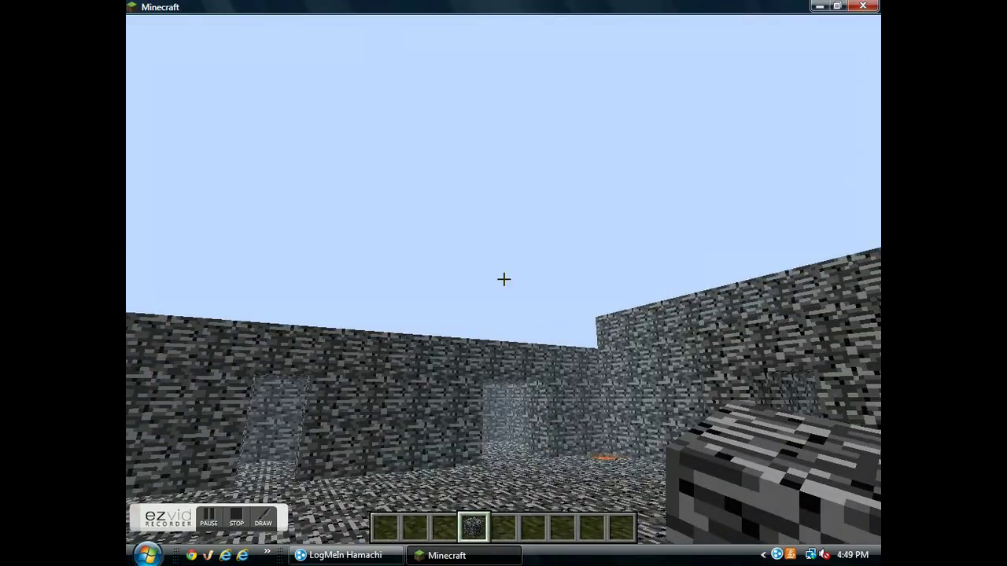
key("space")
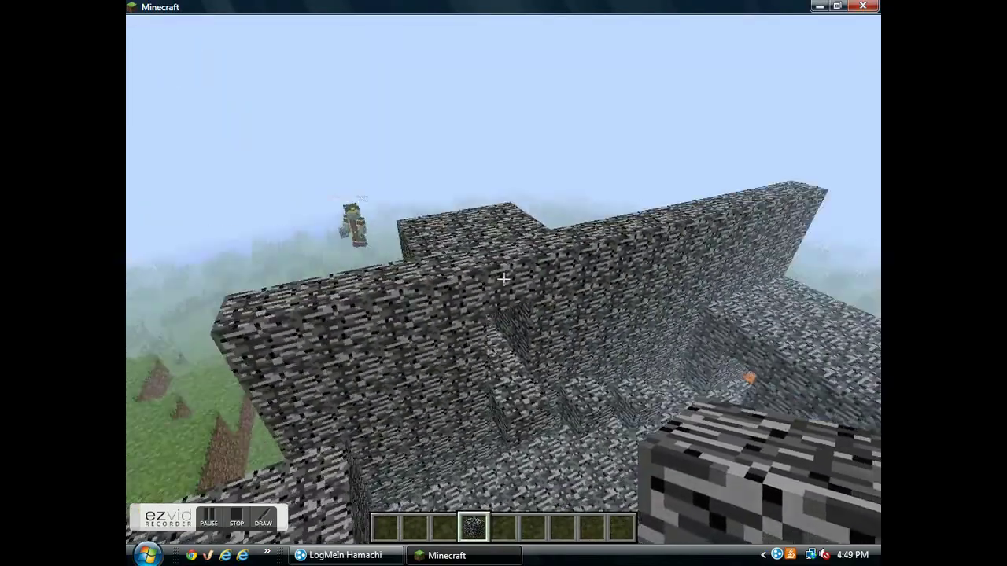
key("w")
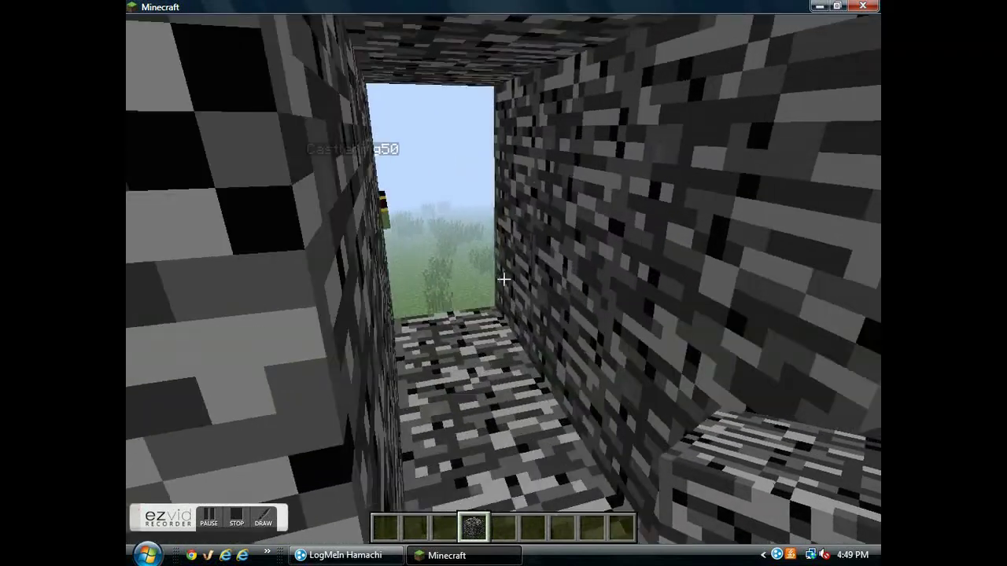
key("space")
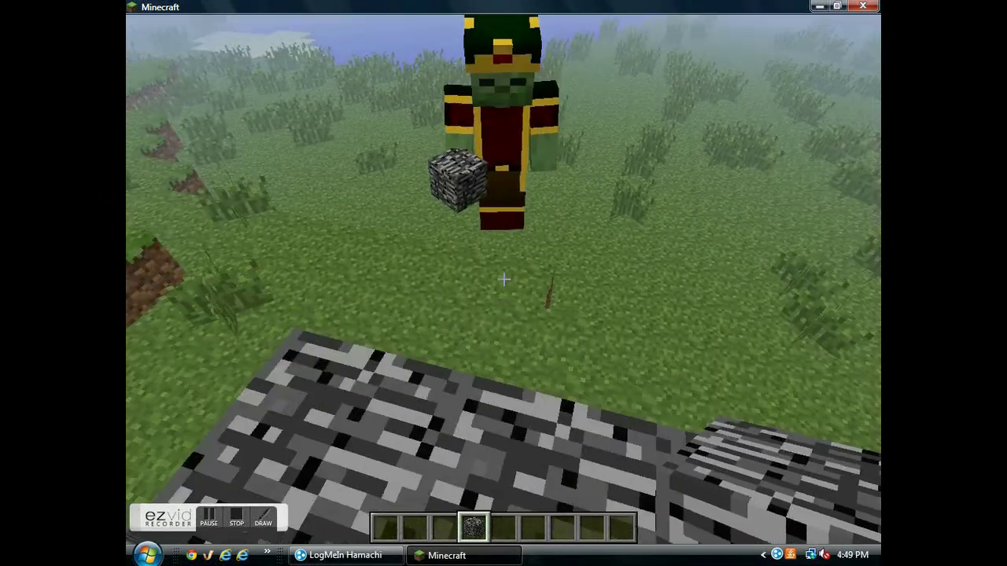
key("space")
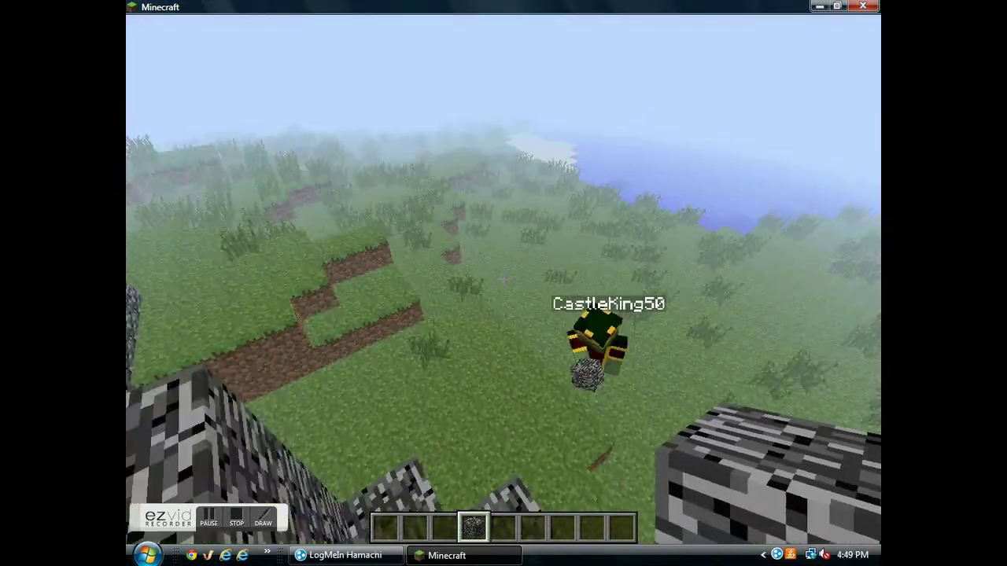
key("shift")
key("shift")
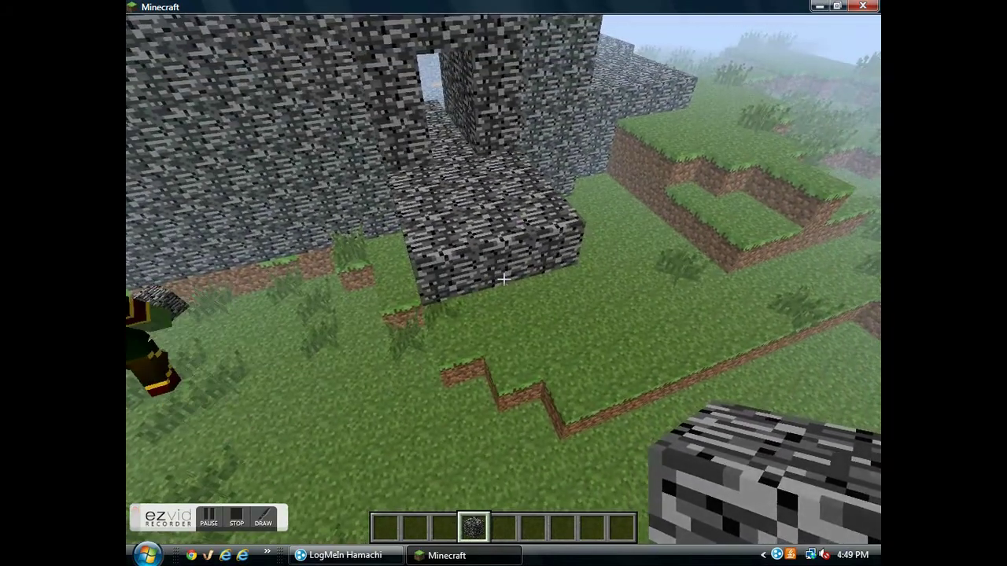
Break the stray bedrock at the wall's edge and place two bedrock blocks into the notches
key("w")
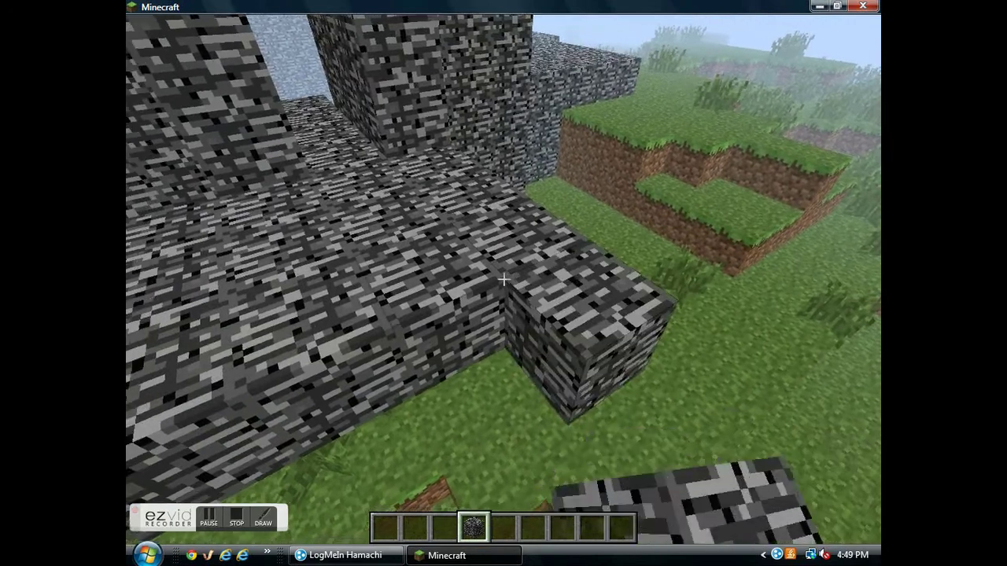
left_click(503, 279)
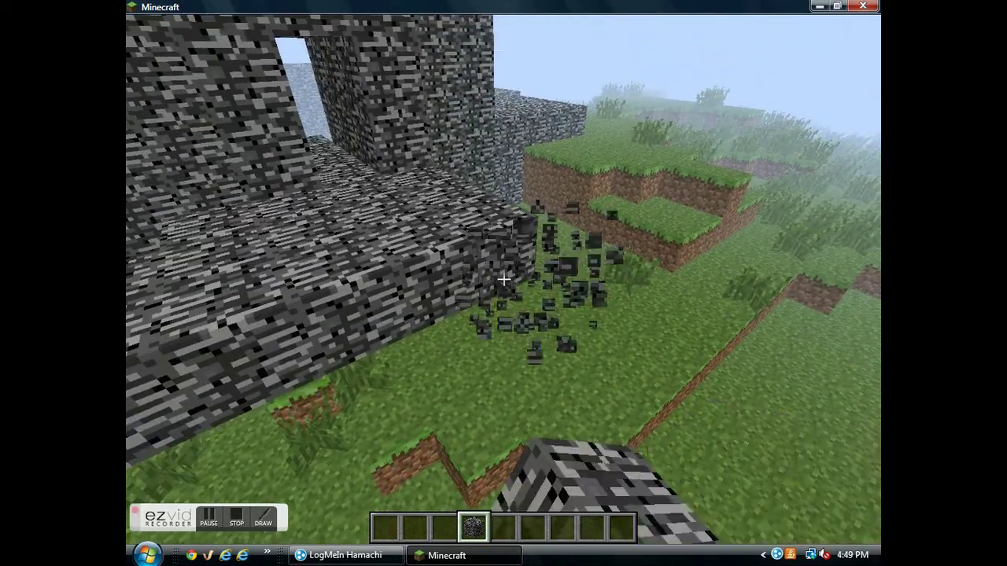
key("s")
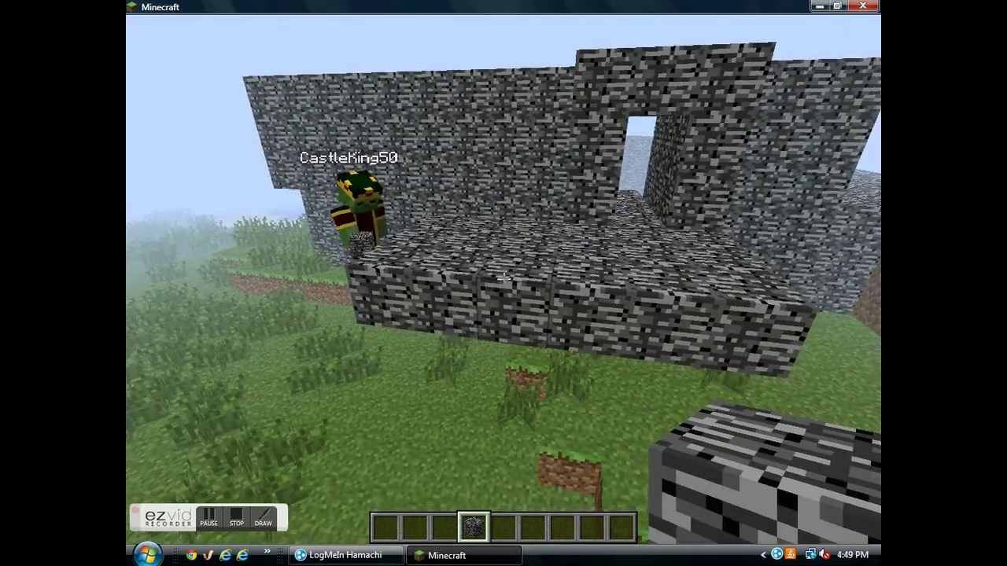
key("w")
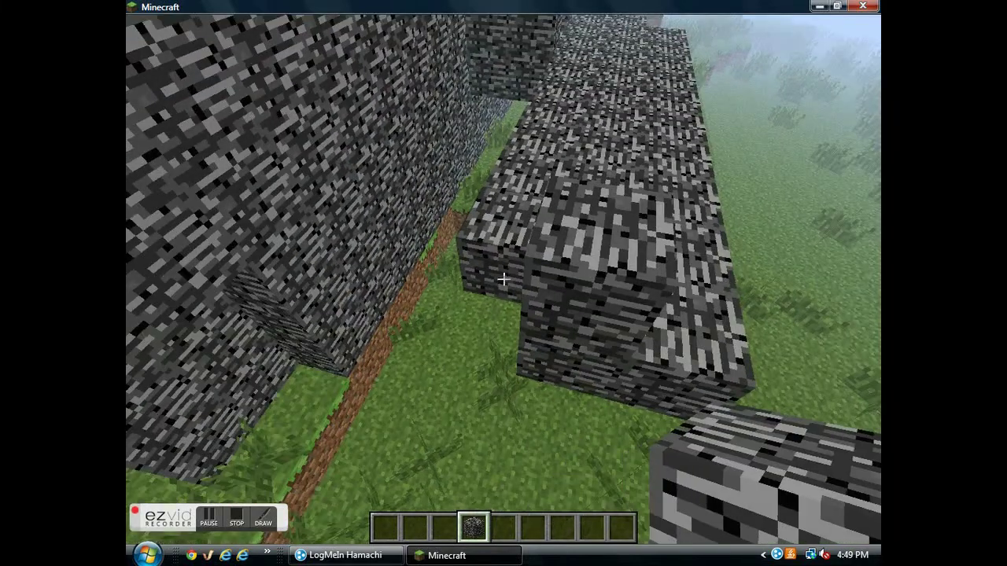
right_click(504, 280)
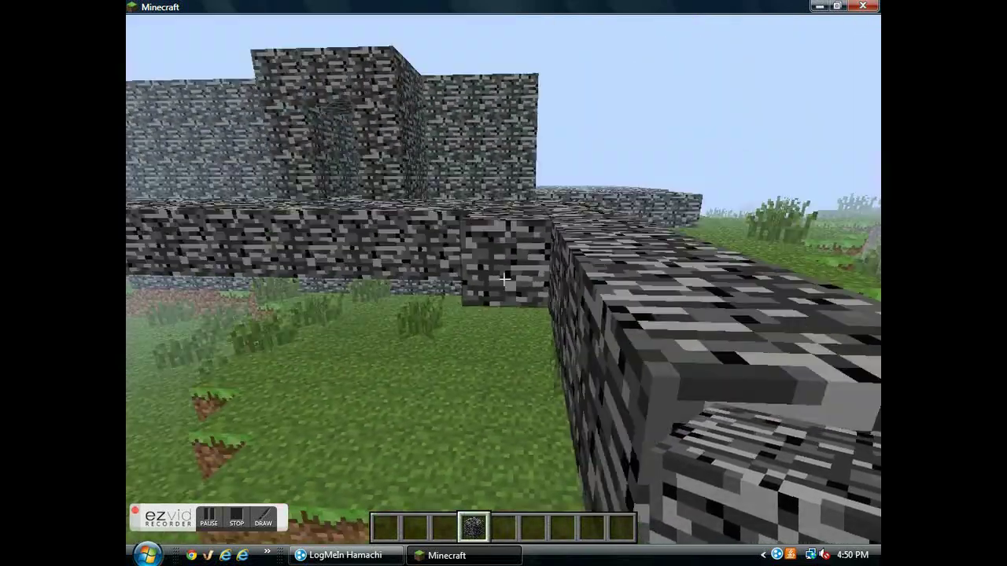
right_click(504, 279)
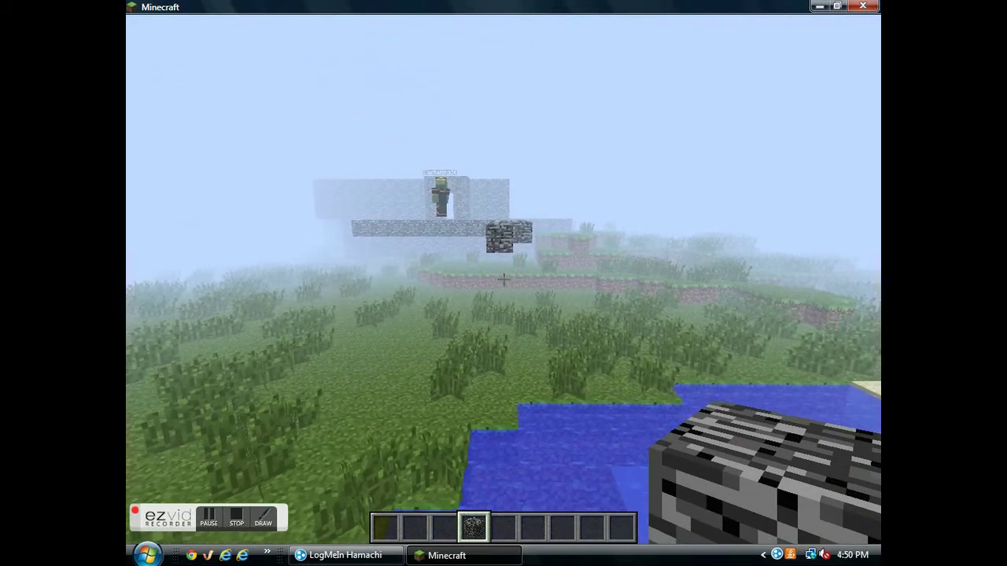
Collect the dropped bedrock and place a bedrock block over the dirt by the wall
key("q")
key("q")
key("q")
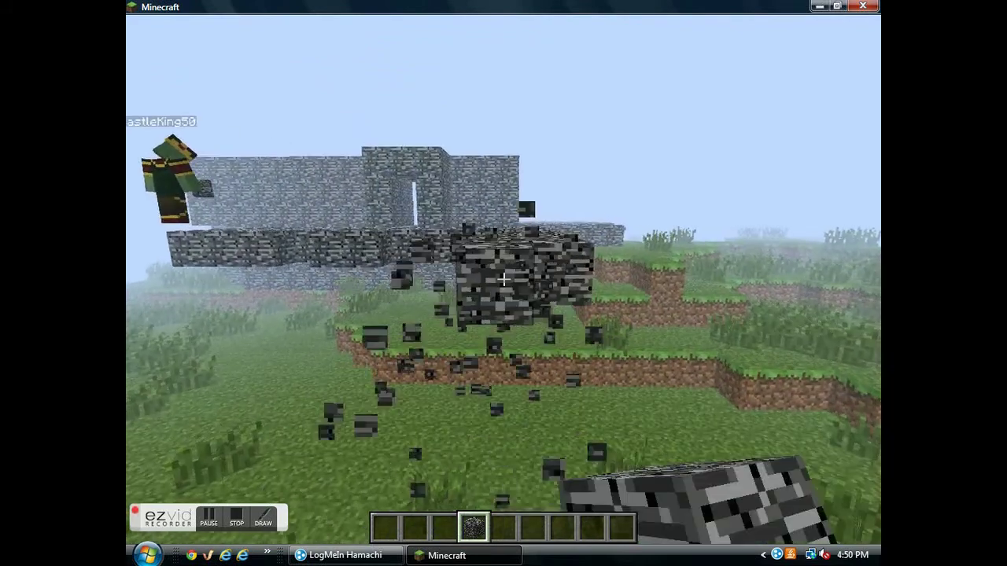
key("w")
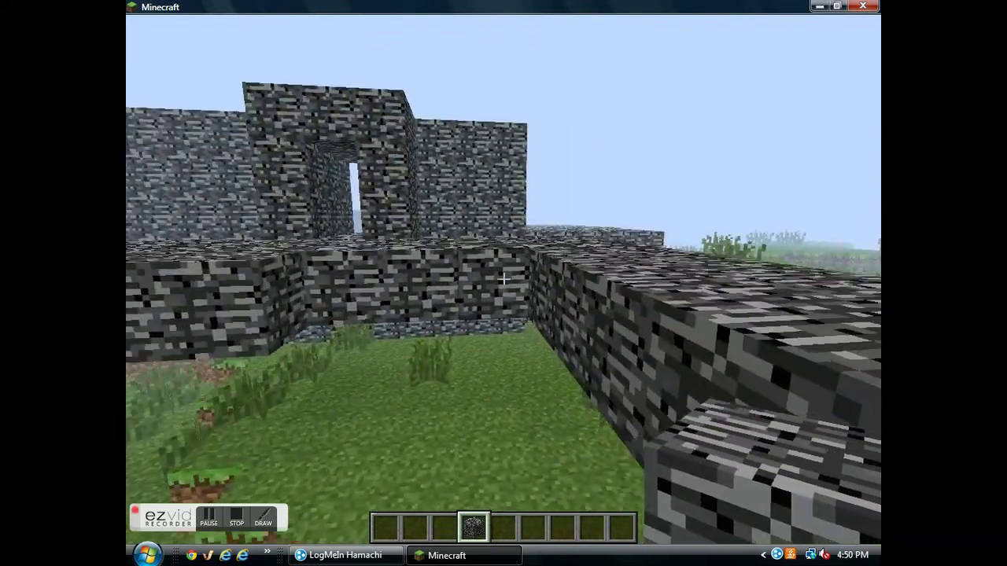
key("w")
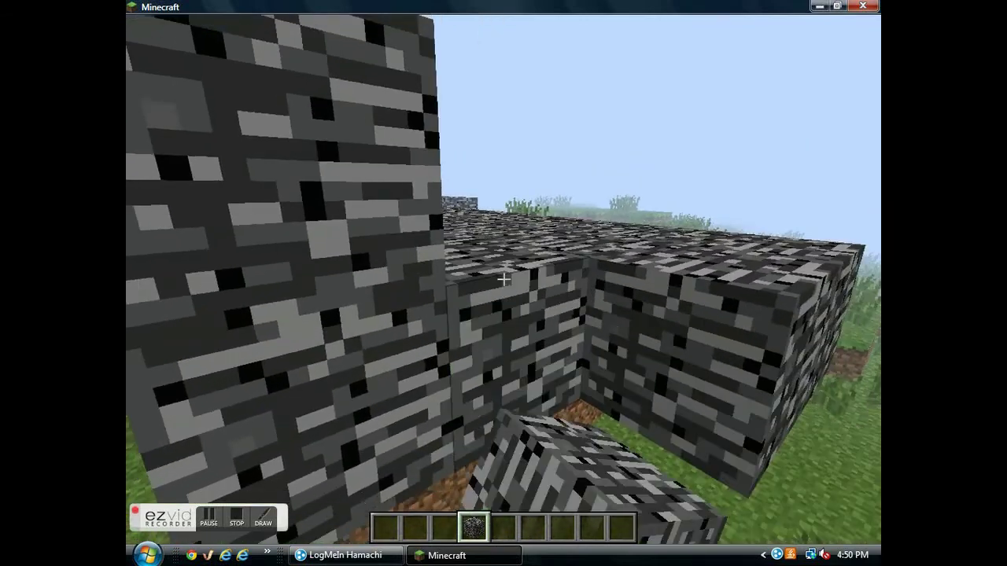
key("w")
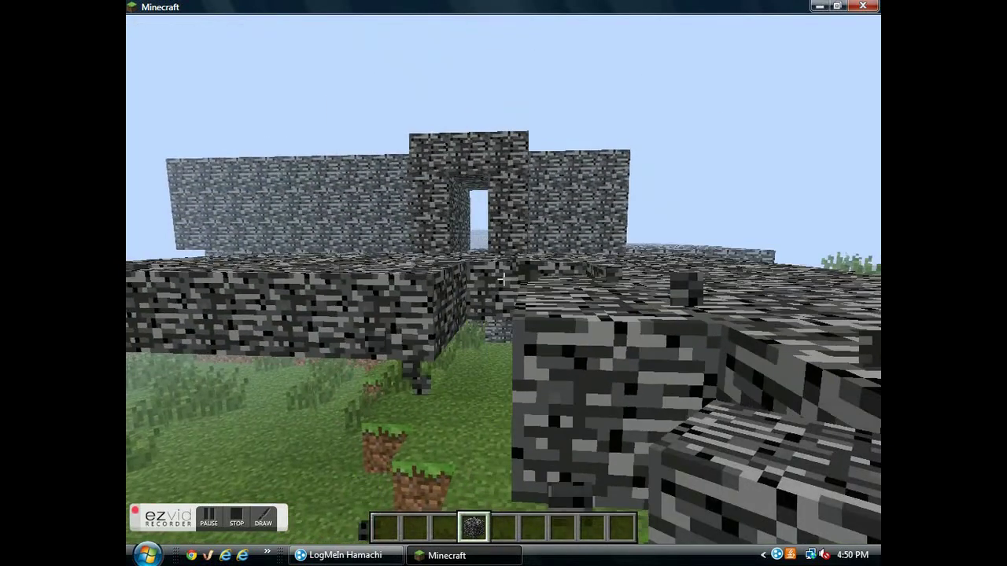
key("space")
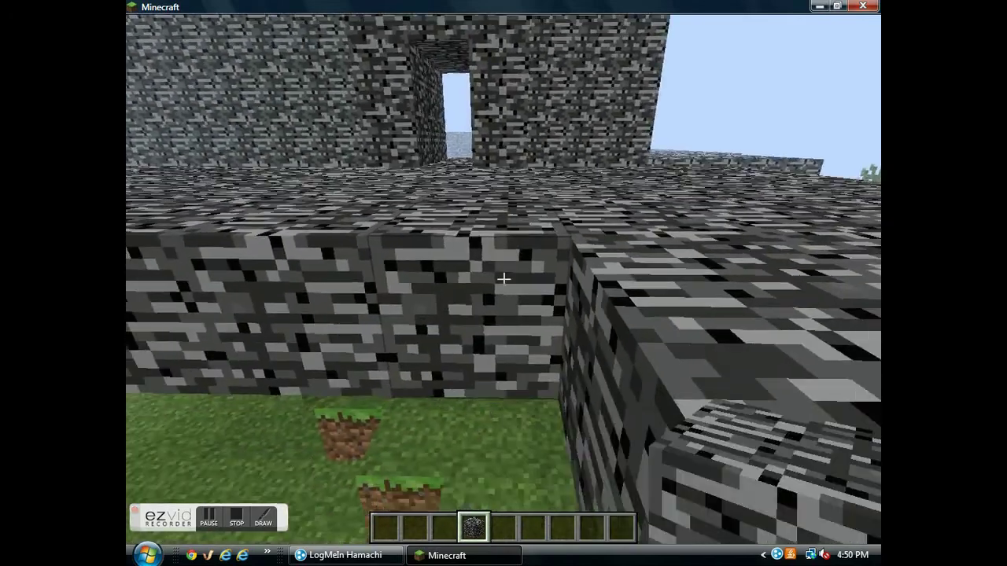
right_click(504, 277)
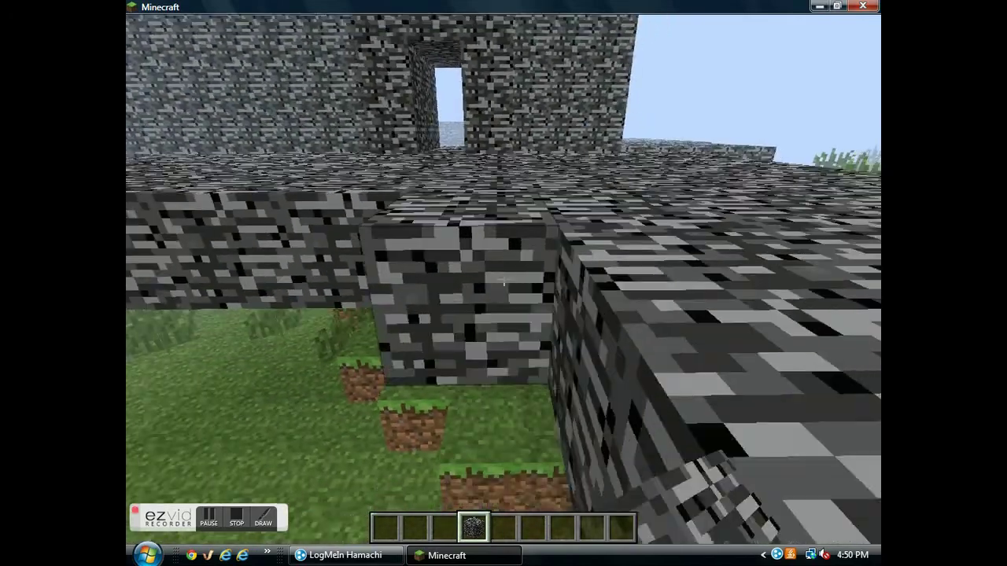
key("s")
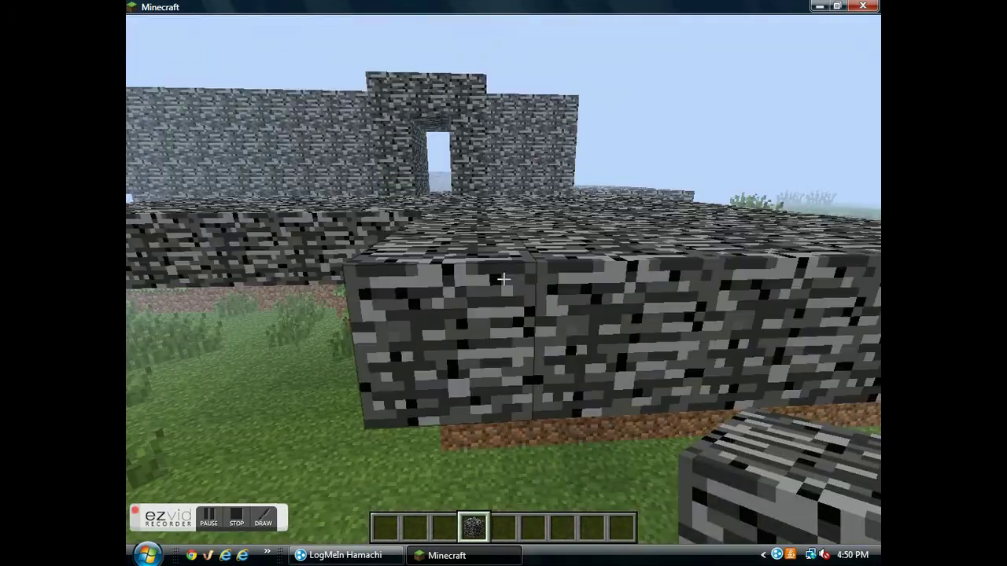
Follow the trench along the low outer wall, then fly high above the castle
key("w")
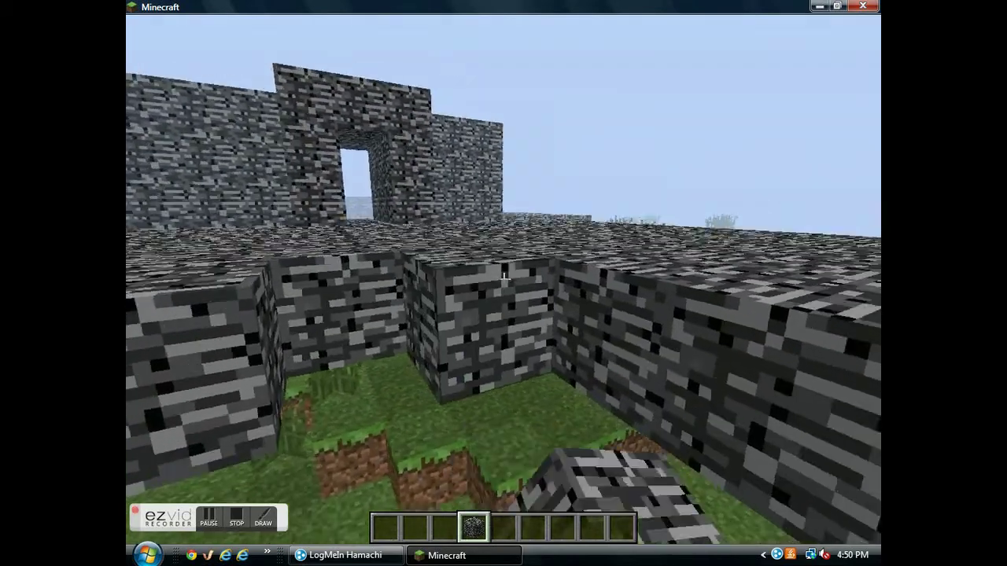
key("w")
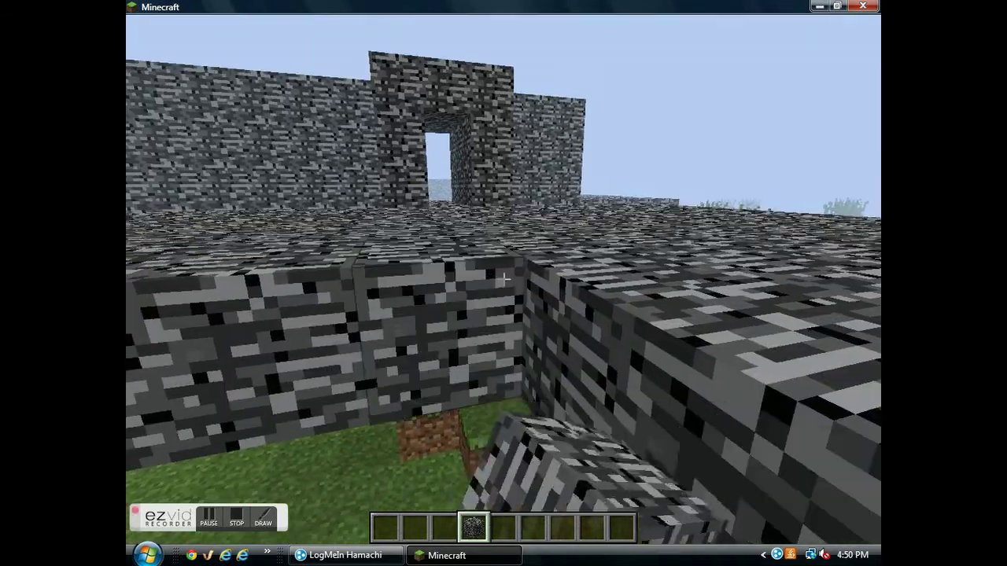
key("w")
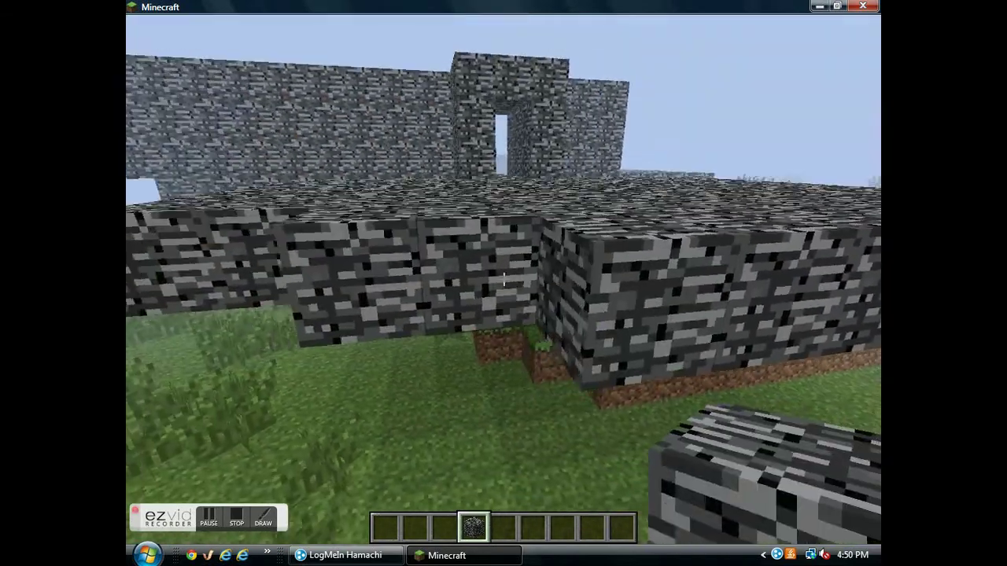
key("w")
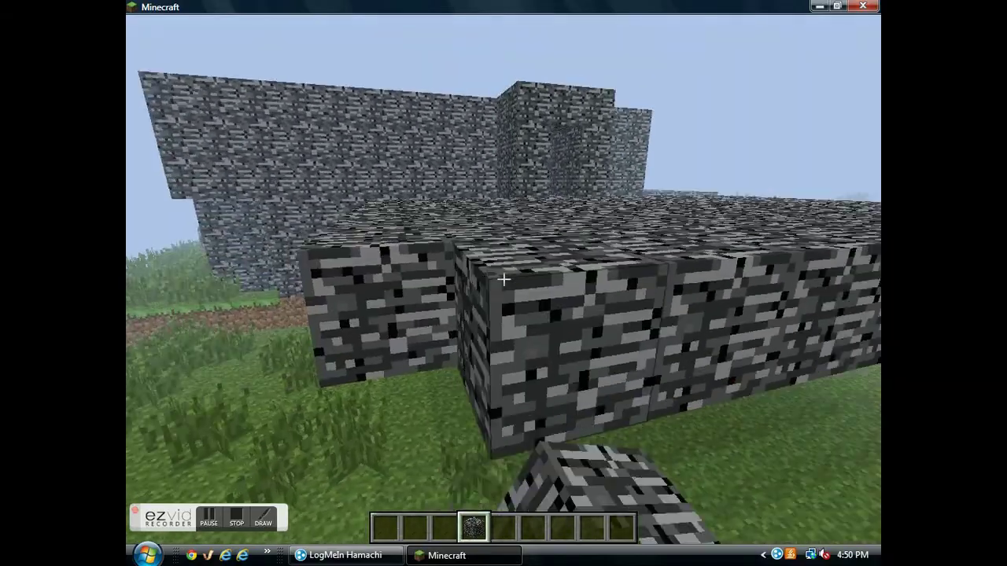
key("space")
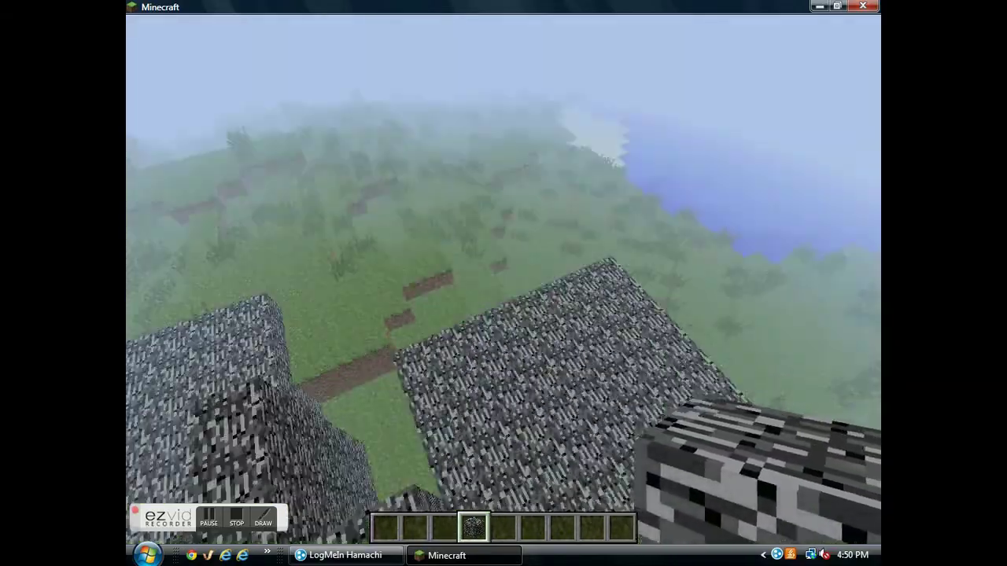
key("w")
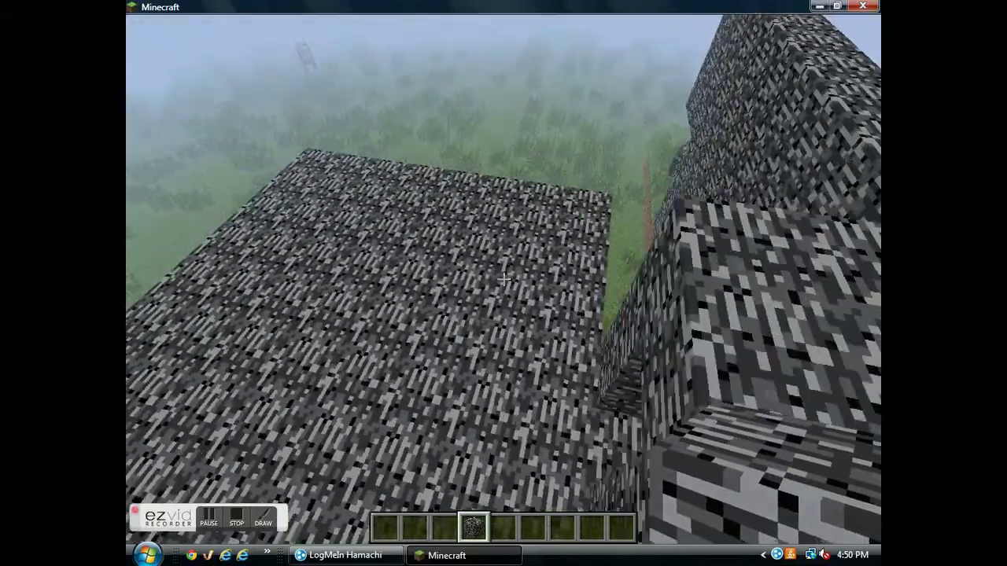
key("w")
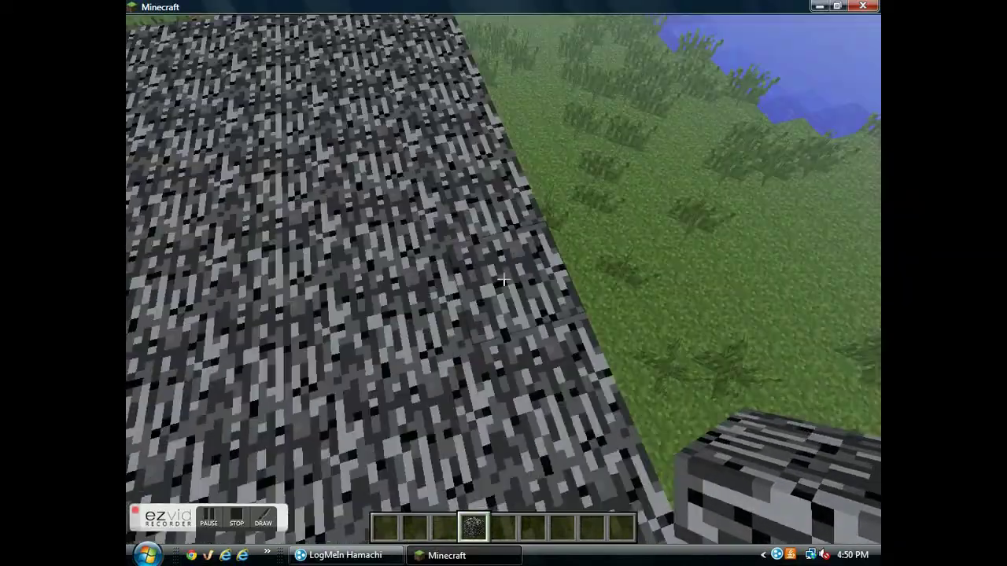
key("s")
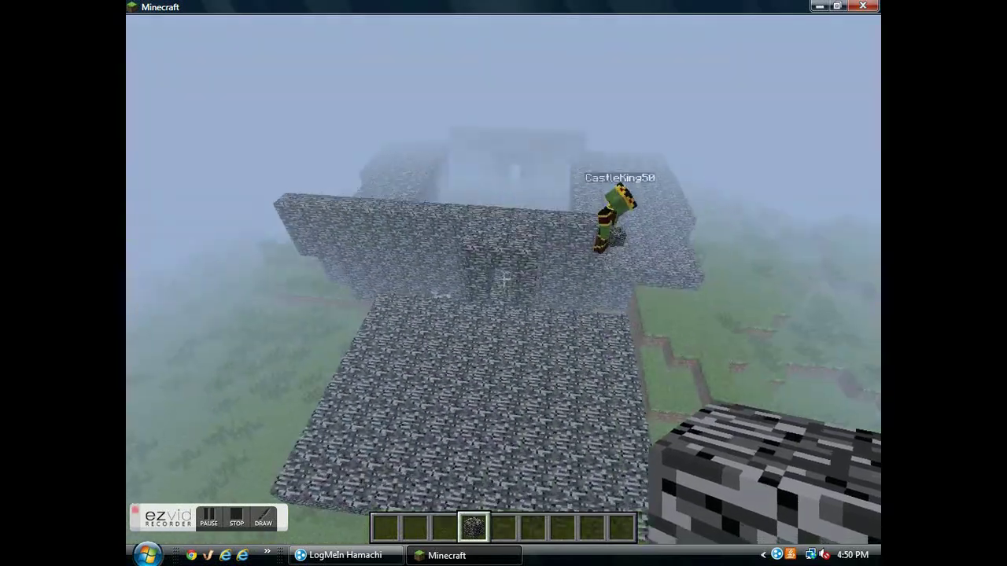
key("w")
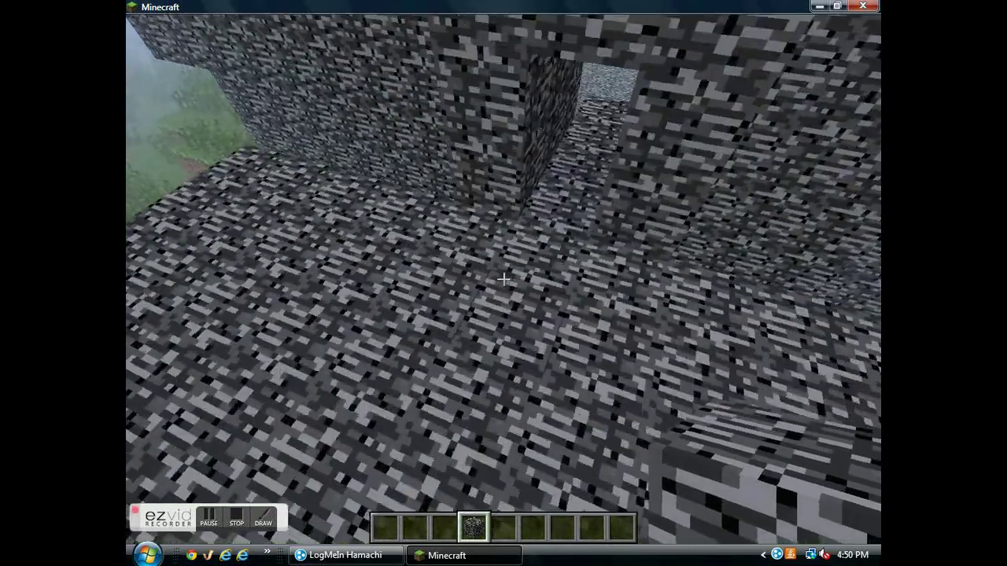
key("w")
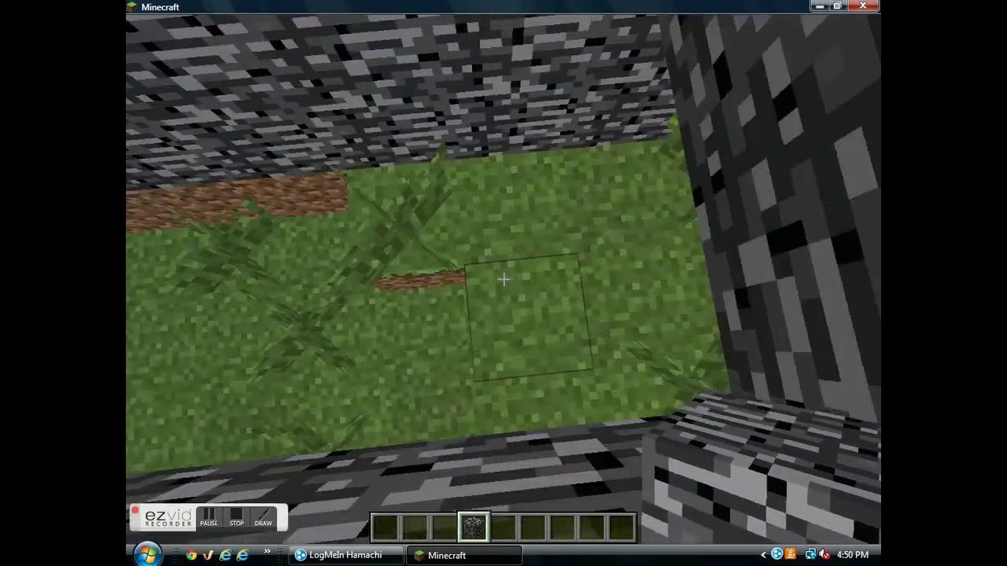
key("s")
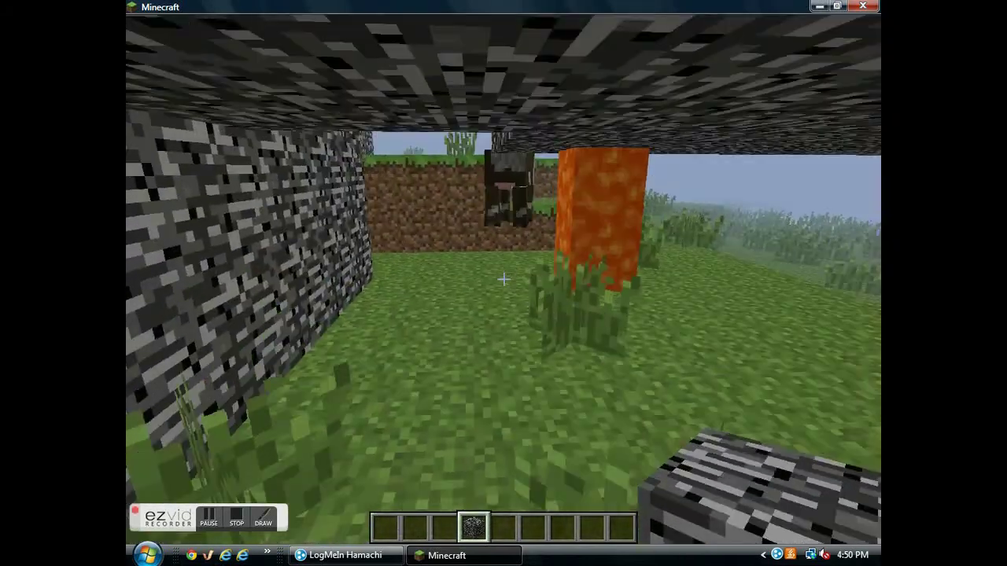
key("space")
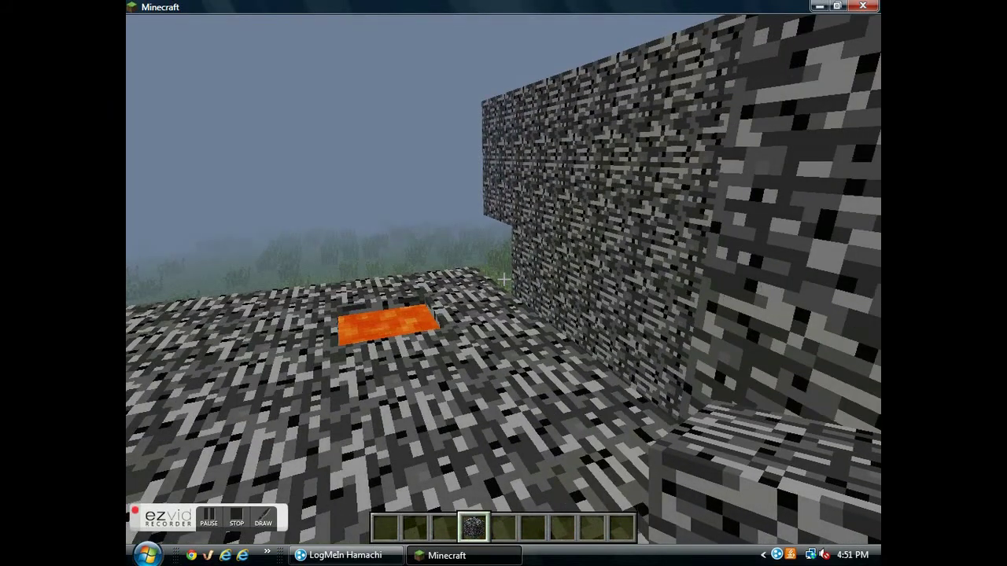
scroll(503, 280, "up", 1)
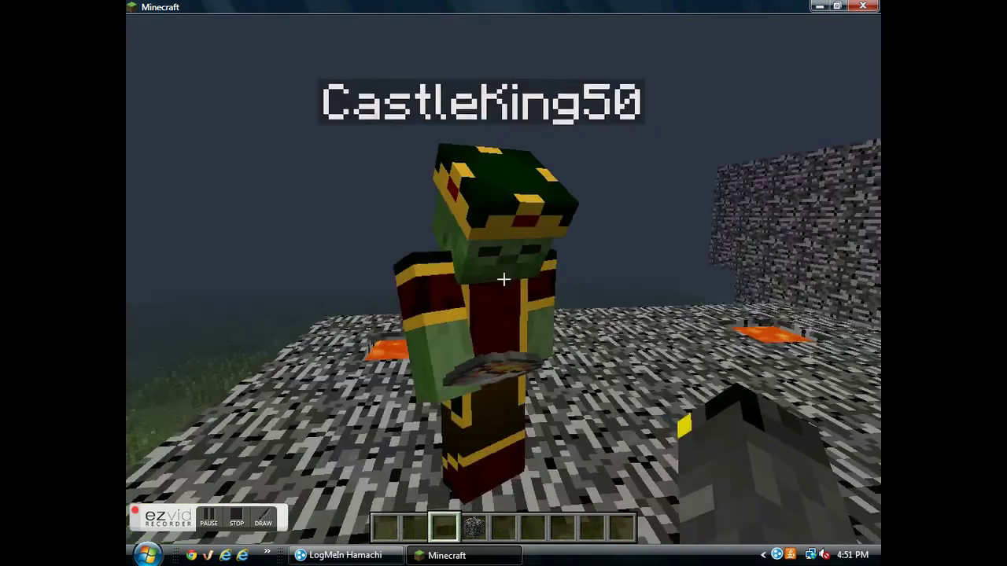
Fly up above the lava-trapped platform to watch CastleKing50
key("space")
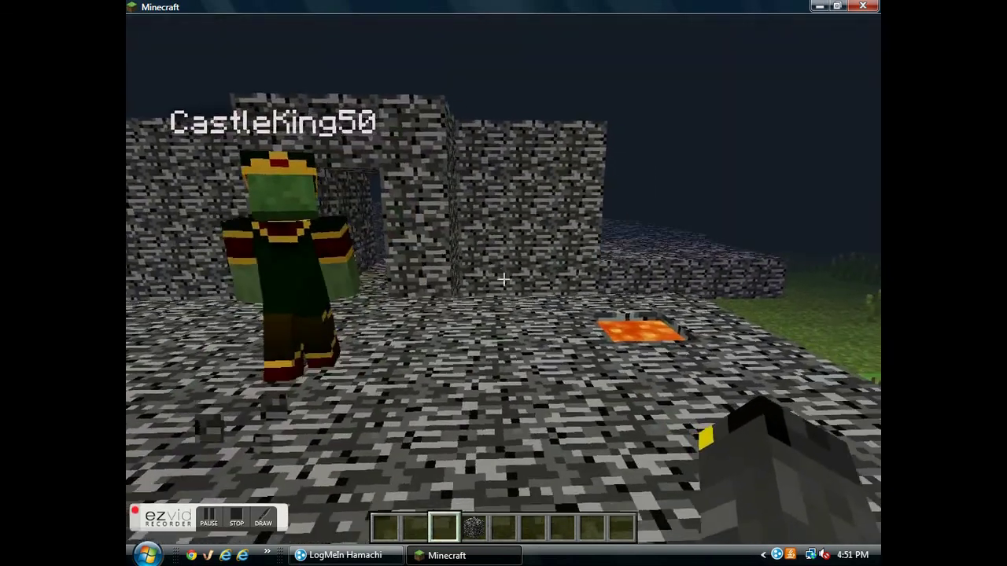
scroll(503, 278, "down", 1)
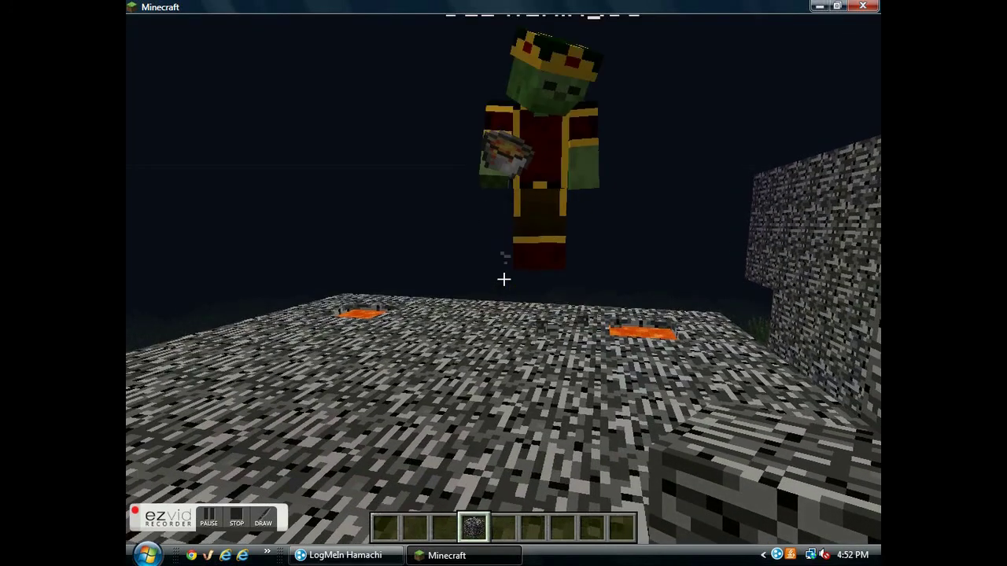
key("Escape")
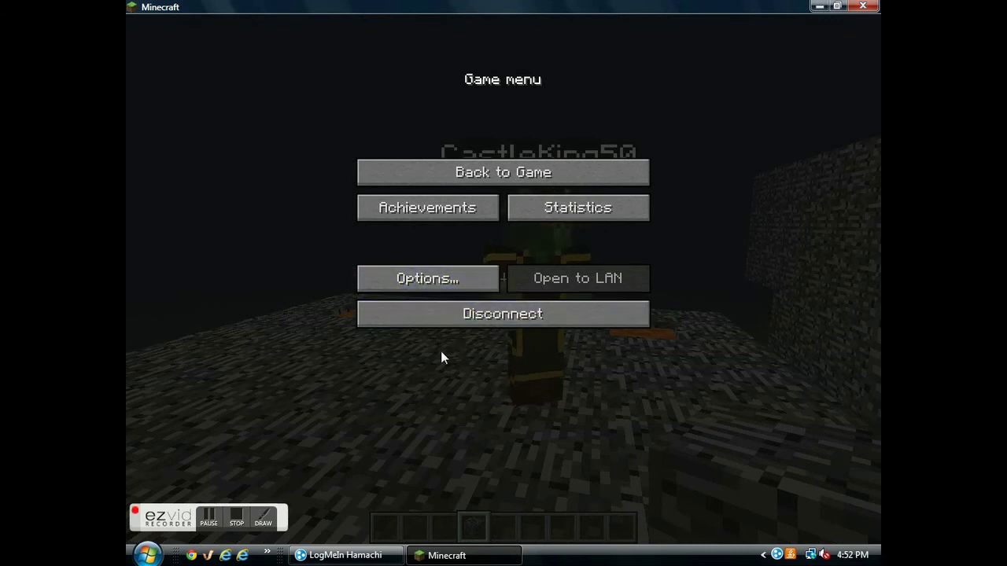